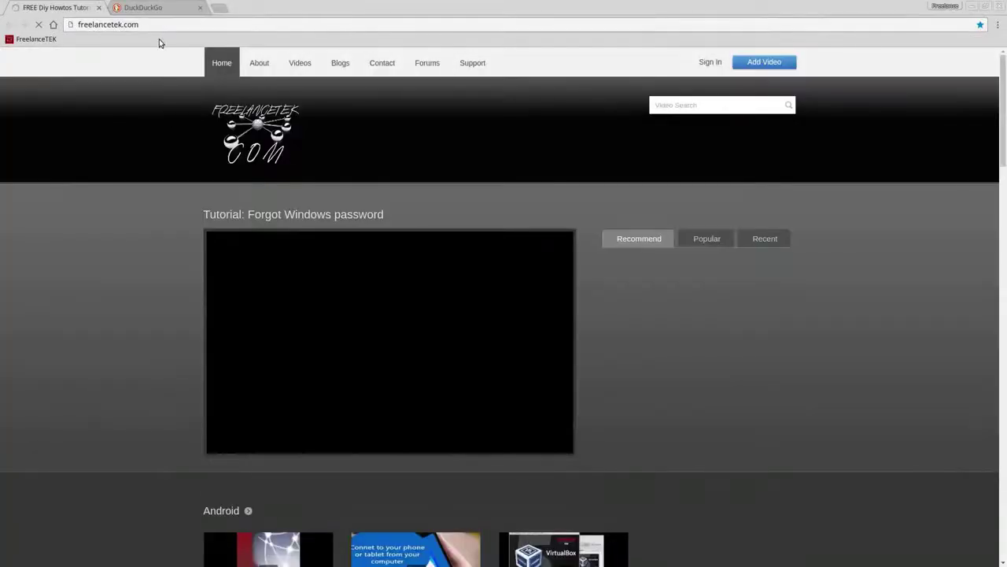
- Load the Redmine home page at 199.168.71.114 in a new Chrome tab
click(162, 10)
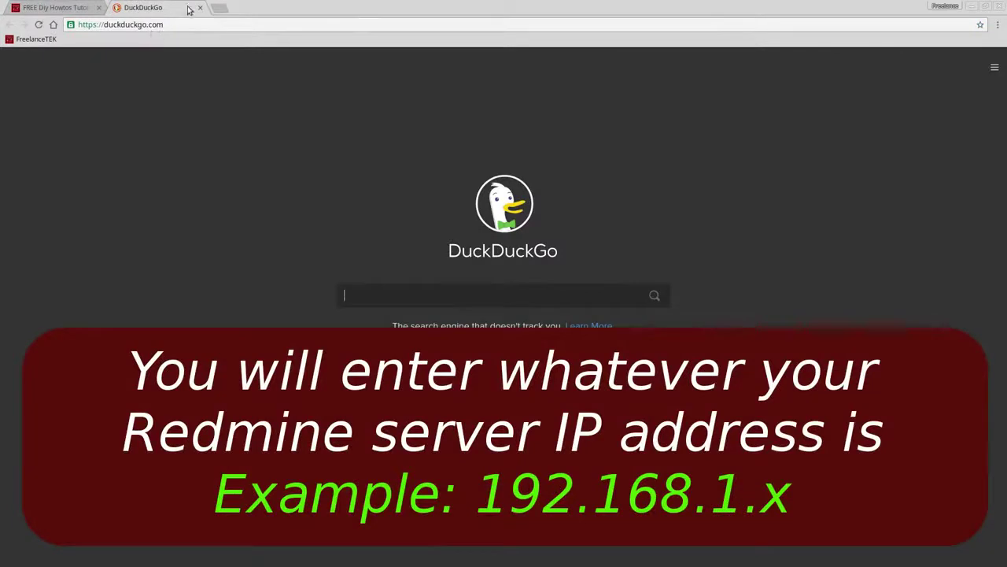
click(218, 7)
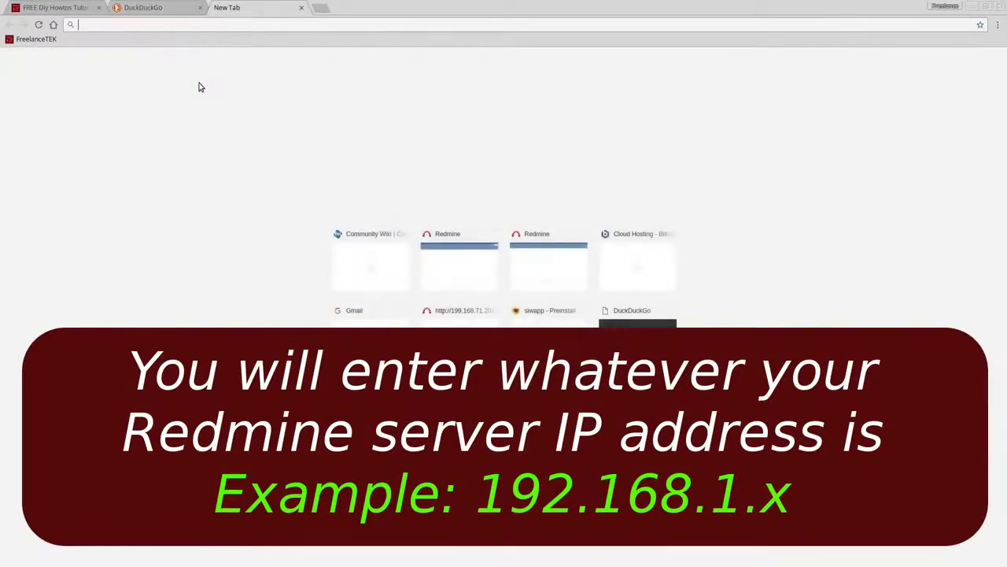
text(192)
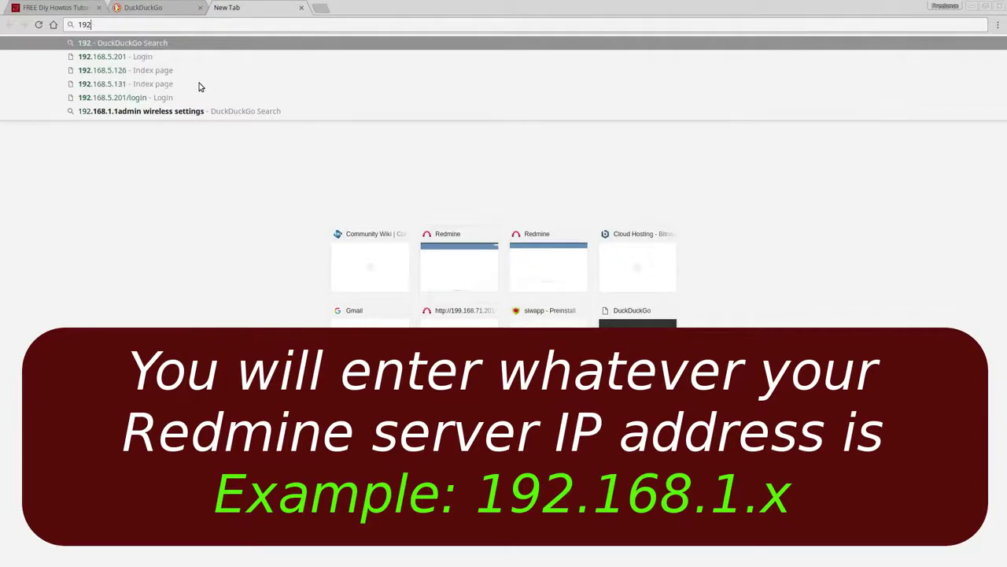
key(Escape)
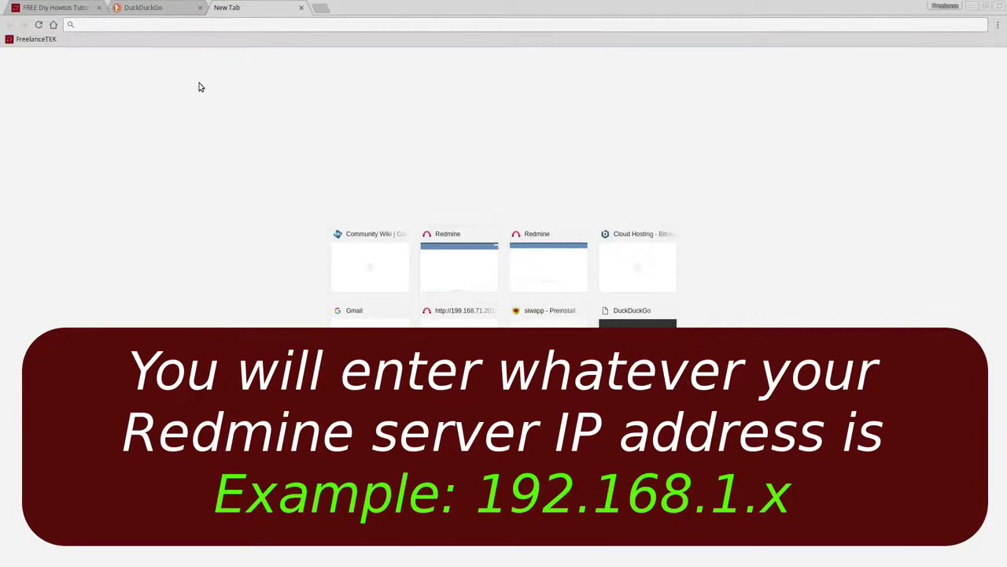
text(199.168.7)
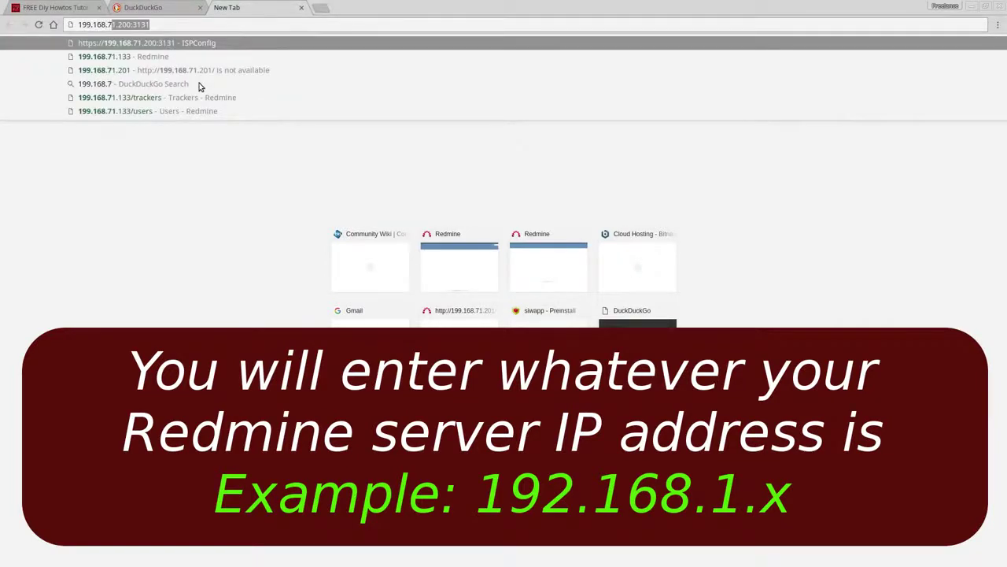
text(1.114)
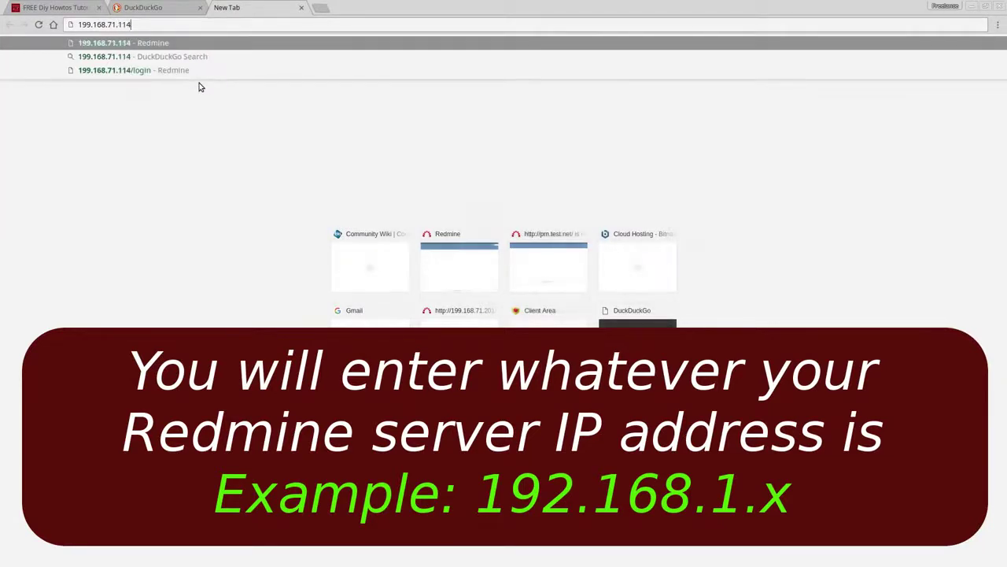
key(Return)
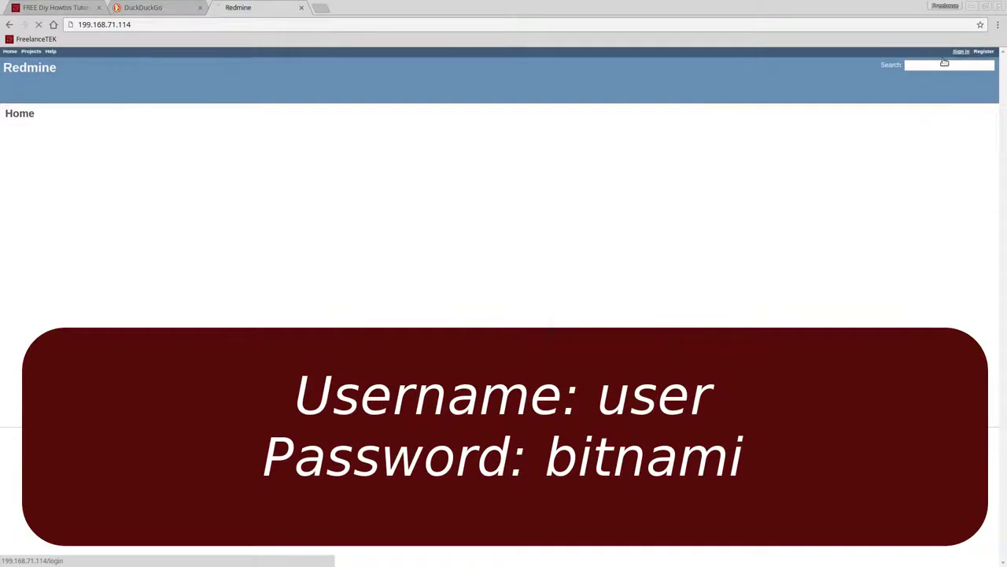
- Sign in to Redmine with the default Bitnami 'user' login and its password
click(962, 52)
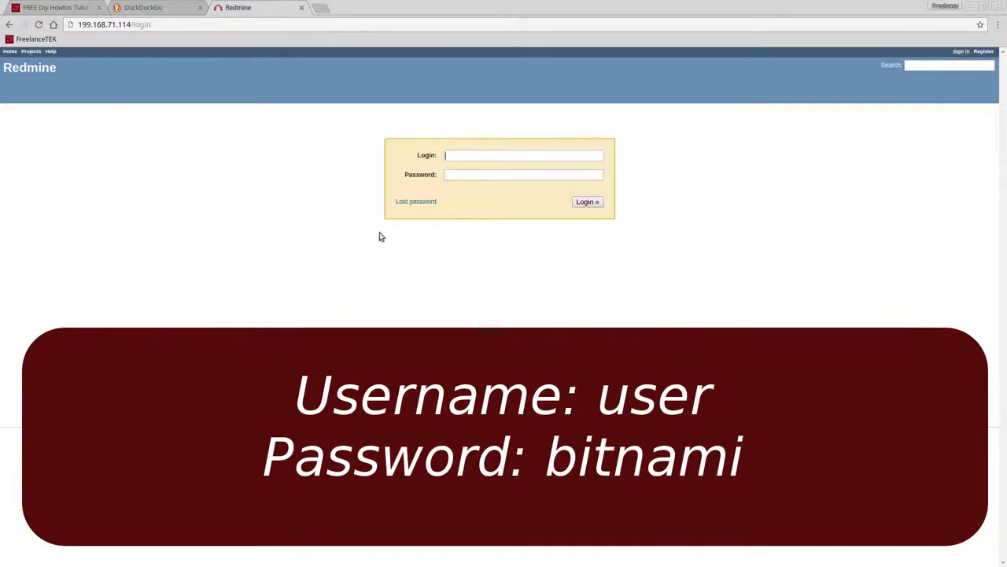
click(454, 154)
text(user)
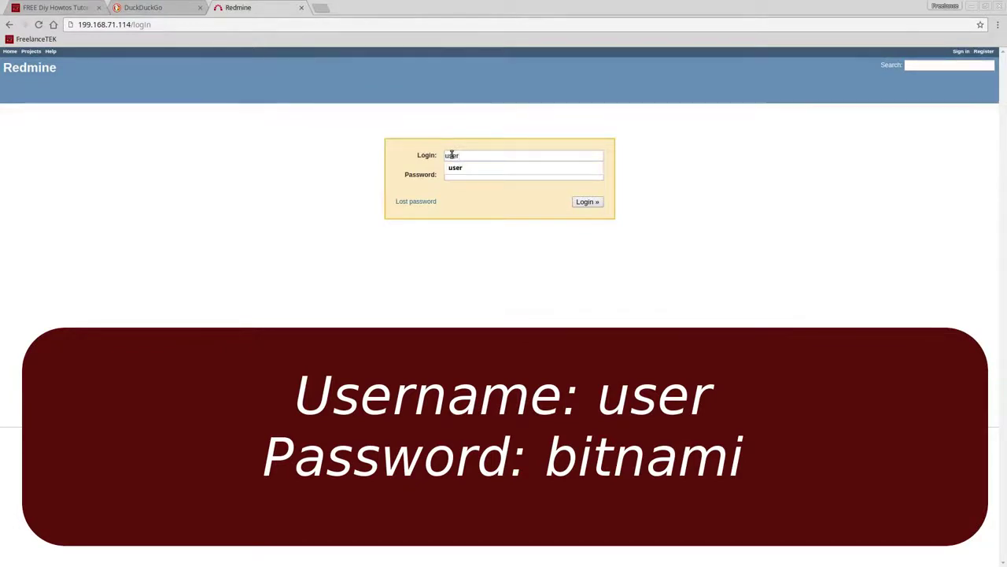
key(Tab)
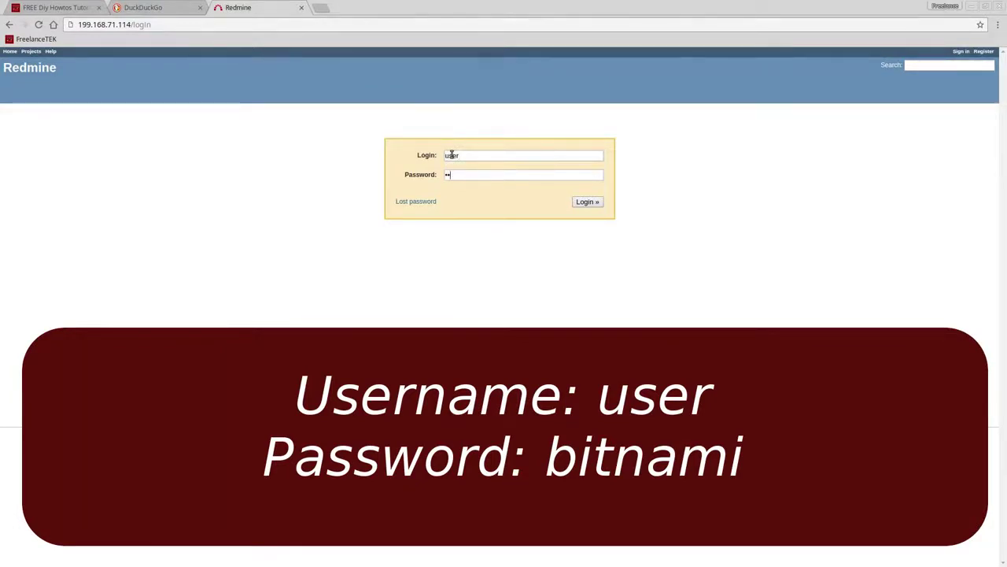
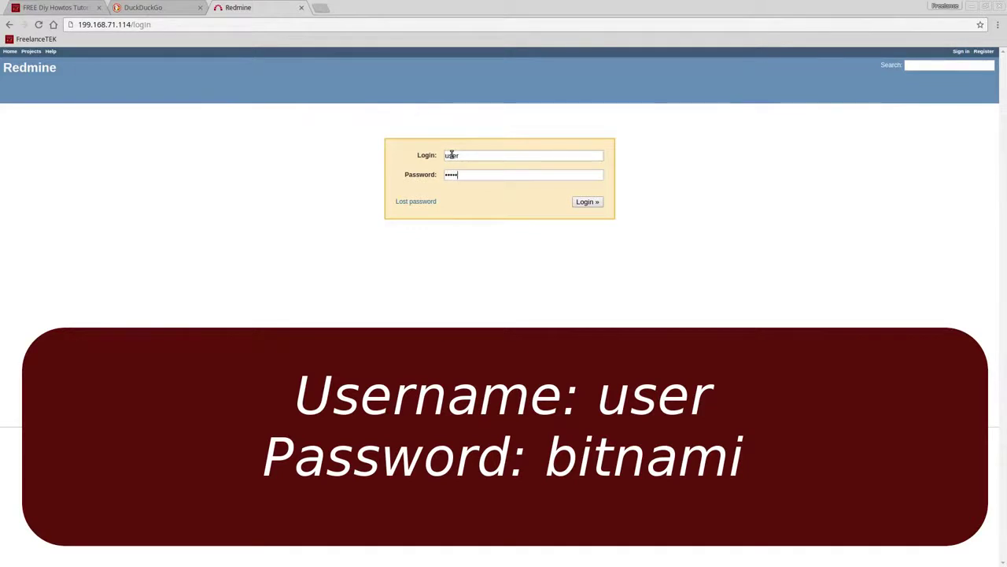
key(Return)
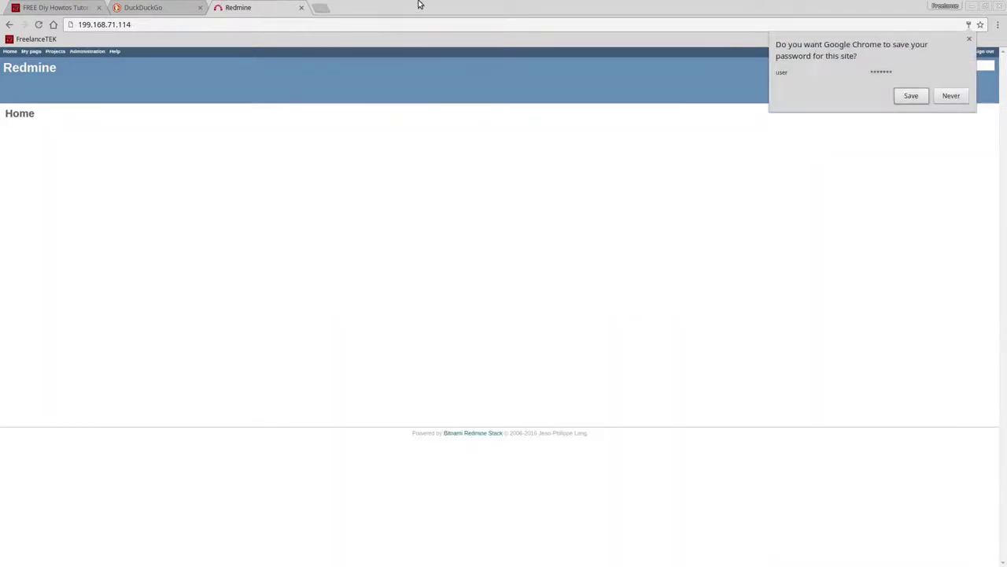
- Dismiss the save-password prompt and go to Administration > Users
click(970, 39)
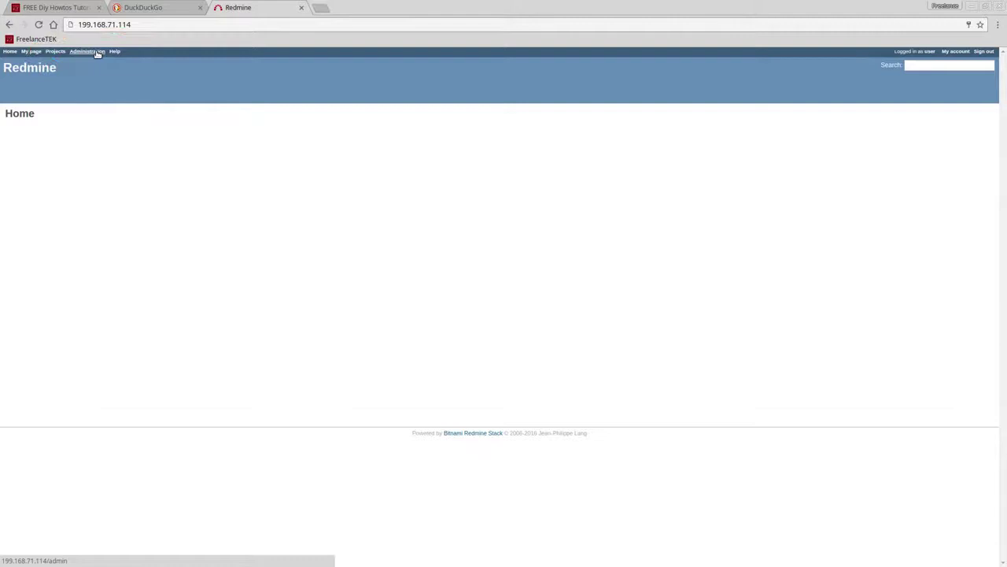
click(97, 54)
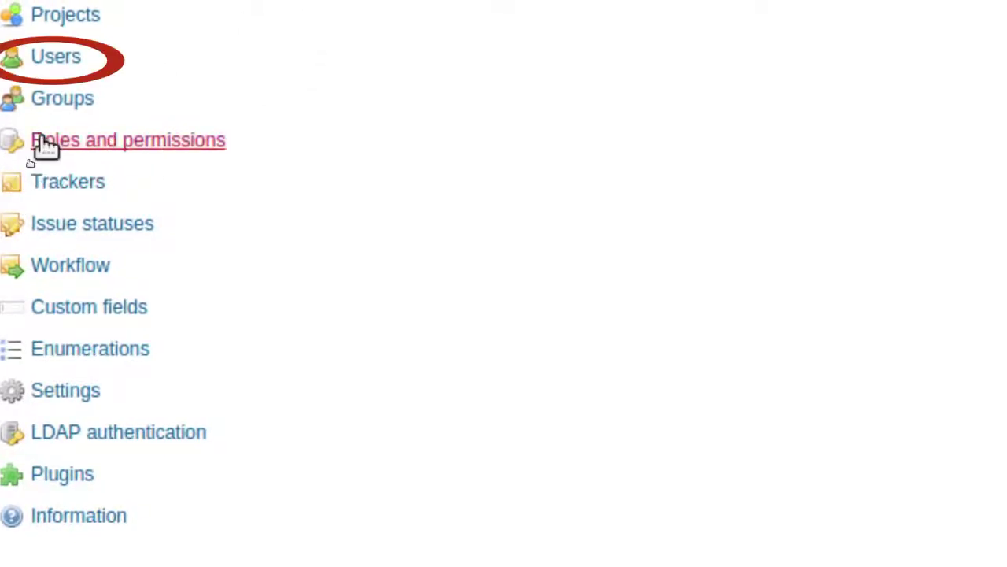
click(54, 67)
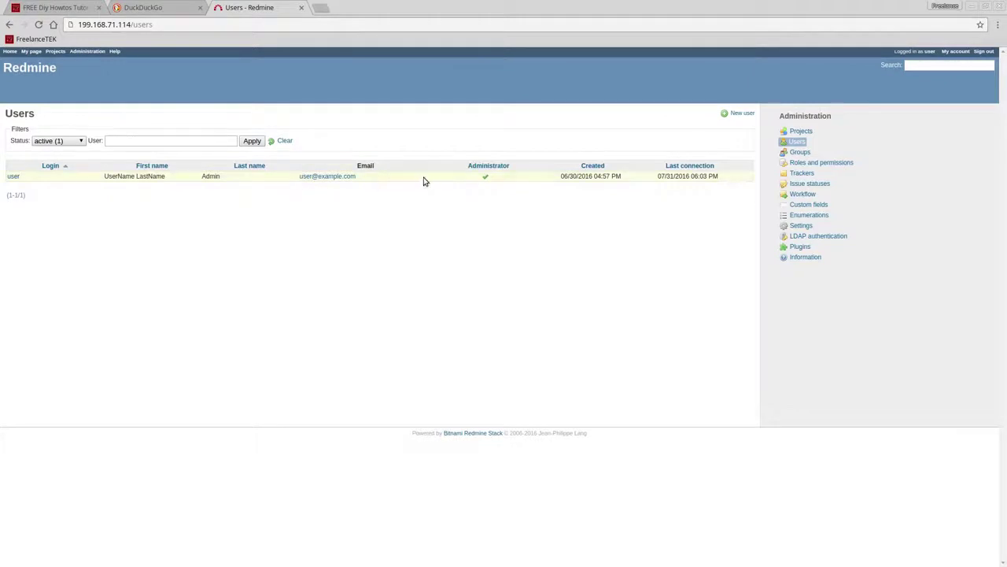
- Open the existing administrator account and change its login to admin
click(11, 176)
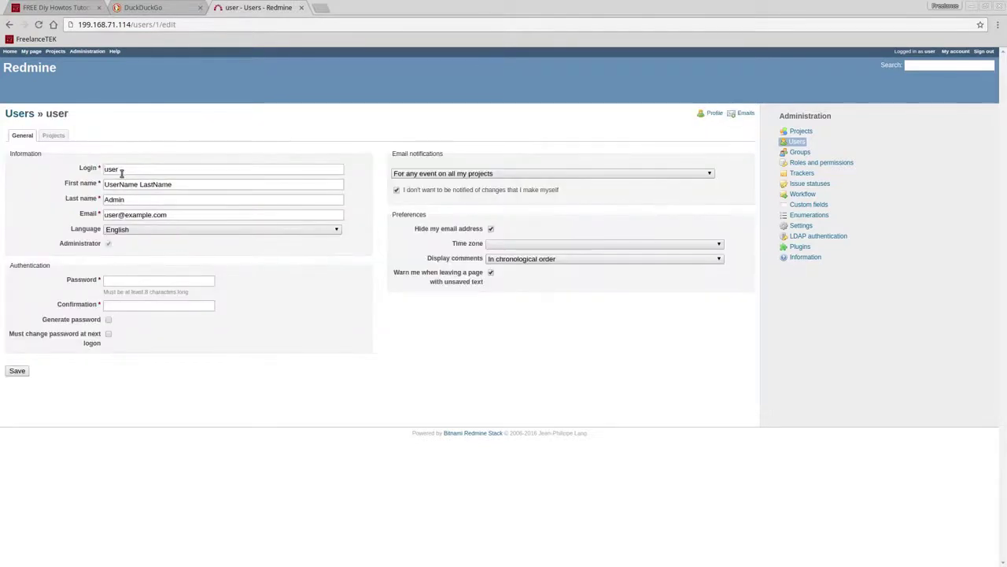
drag(118, 171, 93, 169)
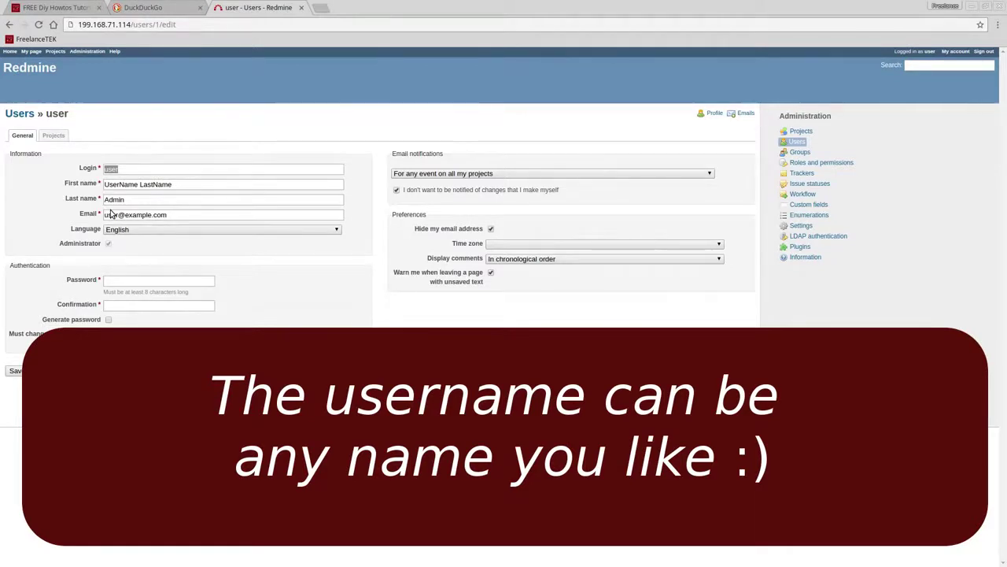
text(ad)
key(BackSpace)
key(BackSpace)
text(pmadmin)
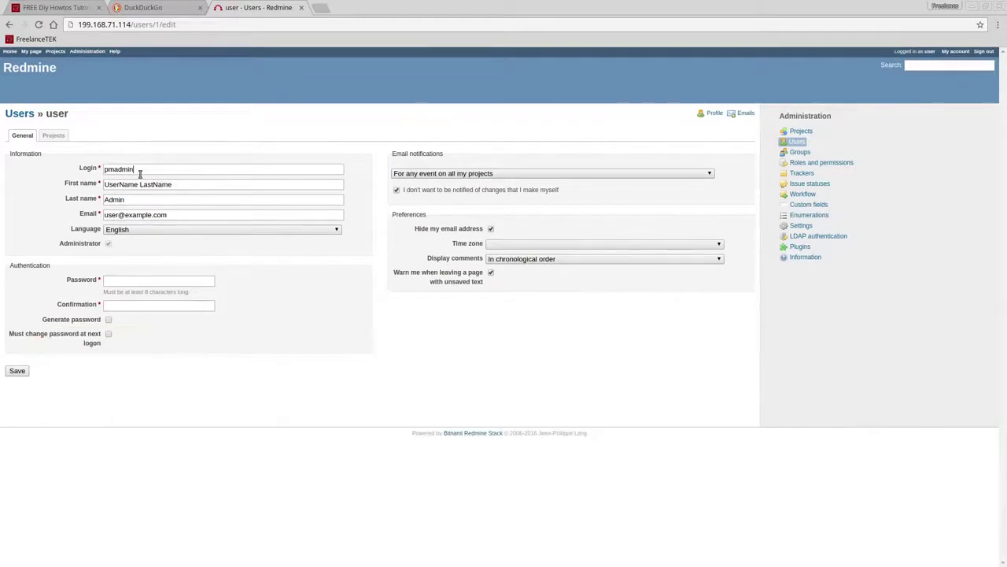
drag(139, 169, 45, 171)
text(admin)
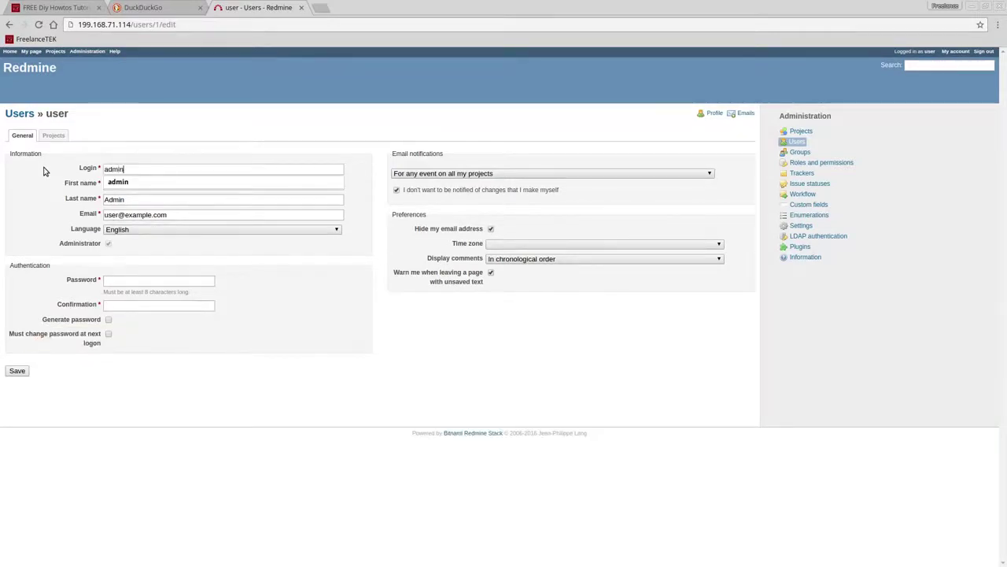
- Replace the first name with PM, leaving last name Admin unchanged
key(Tab)
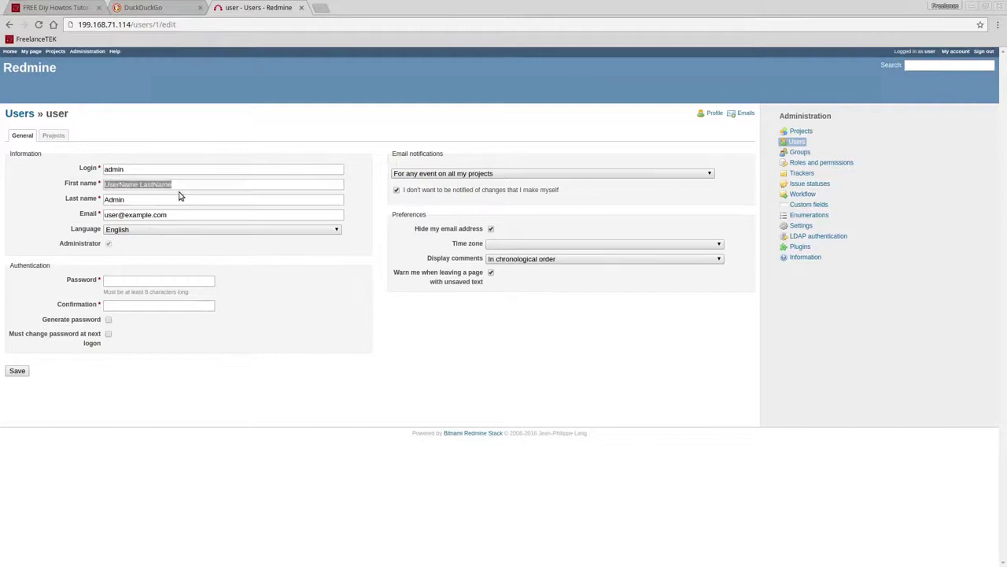
key(BackSpace)
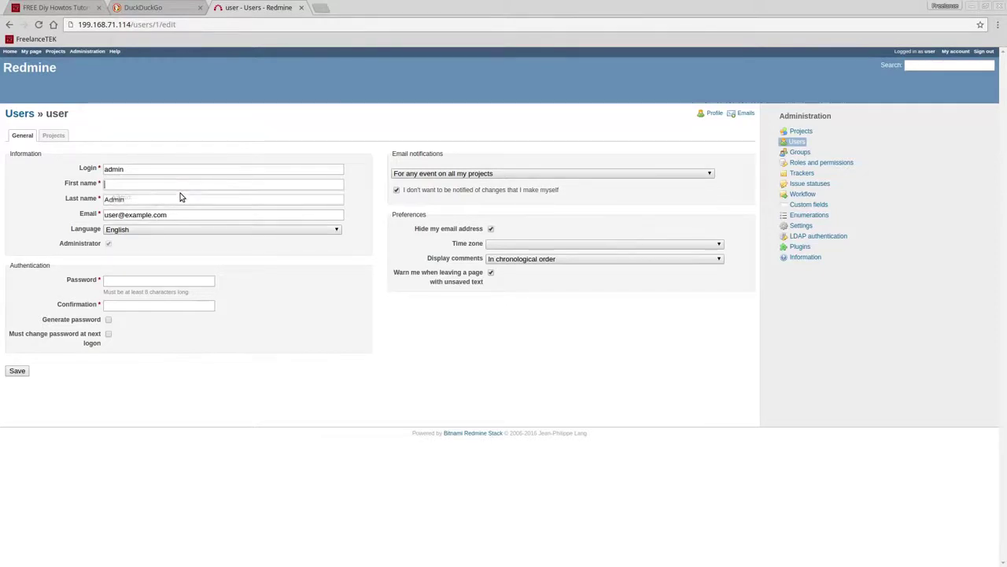
text(PM)
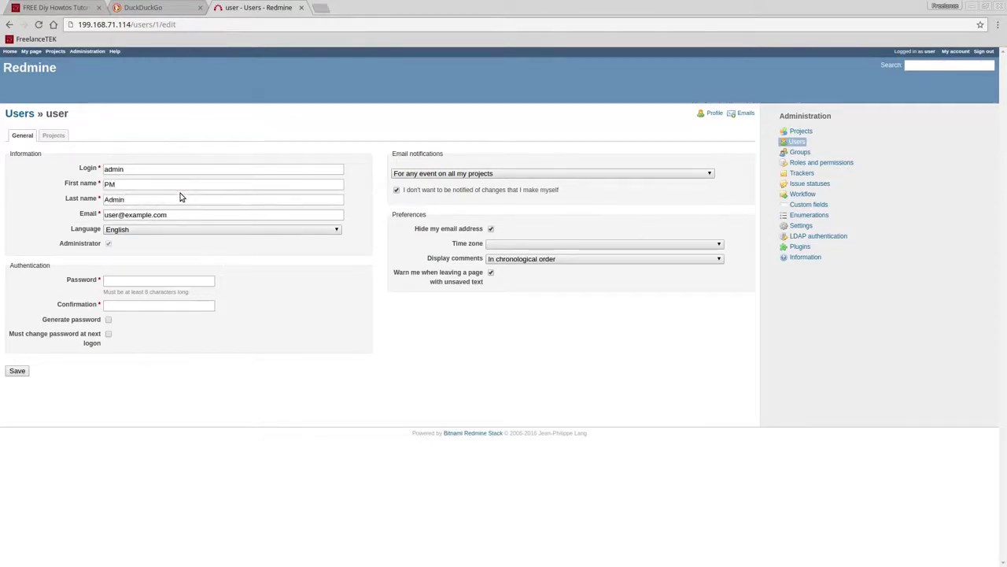
key(Tab)
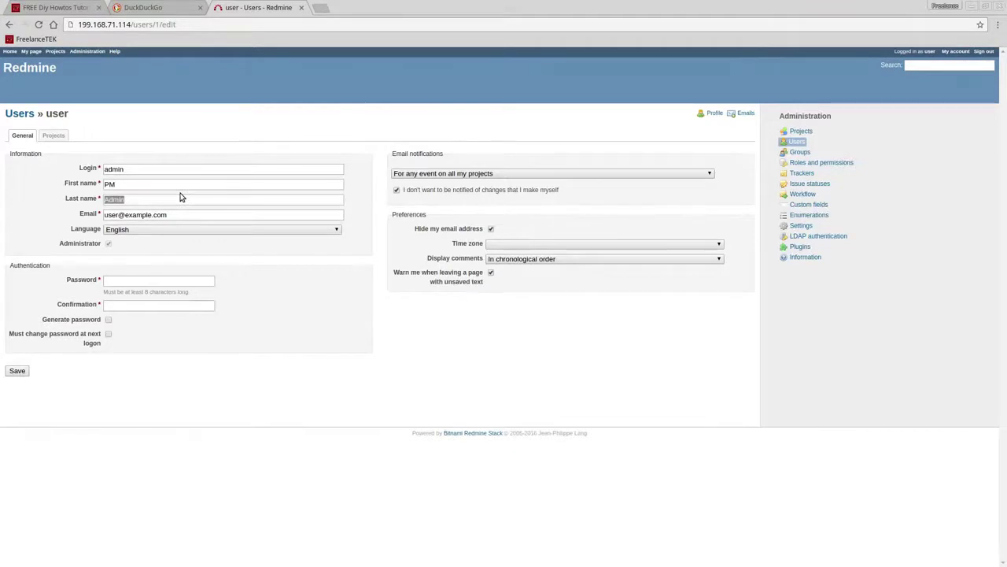
key(Tab)
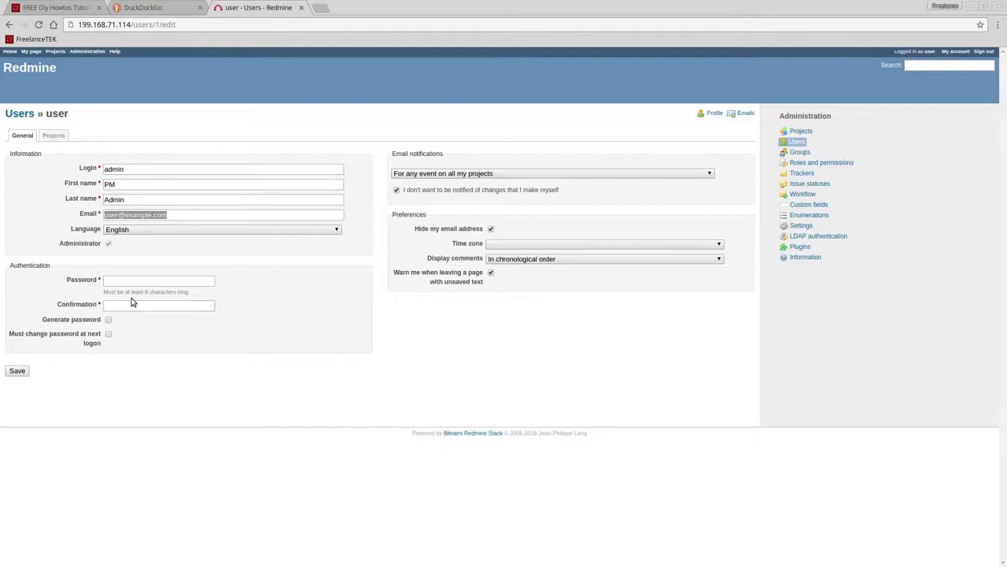
- Enter a new password for the admin account in the password fields
click(127, 281)
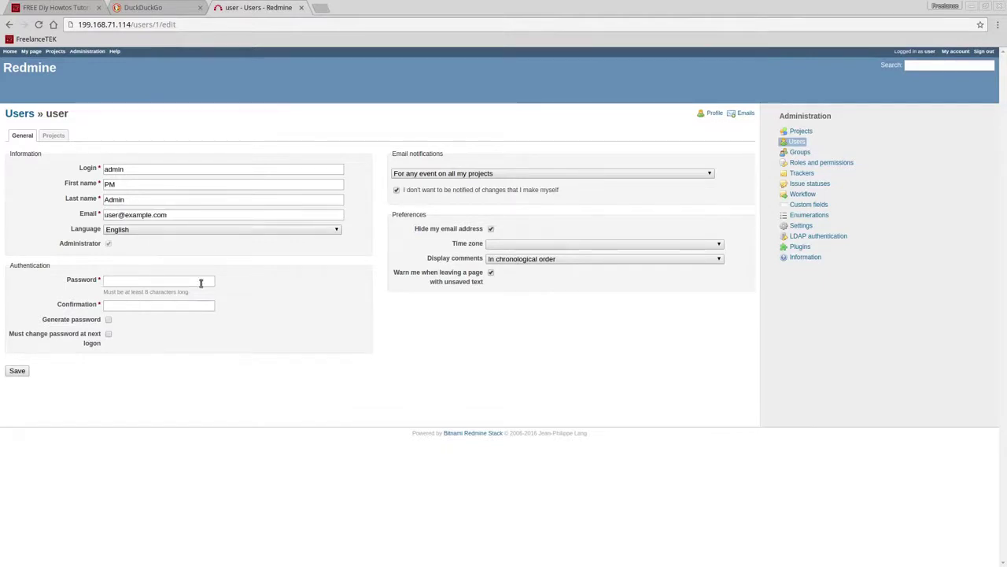
text(••••••••••)
key(Tab)
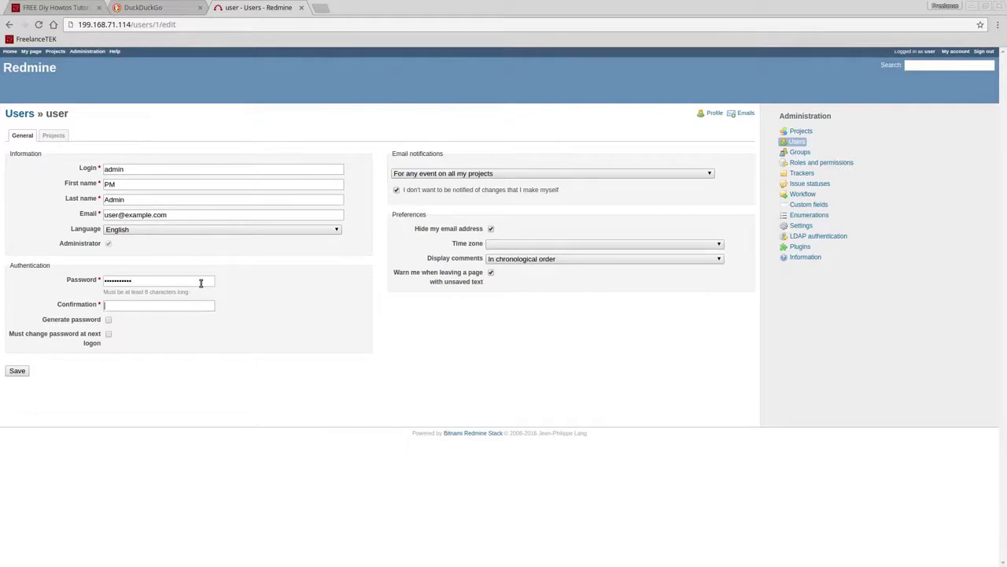
text(•••••)
drag(130, 307, 76, 306)
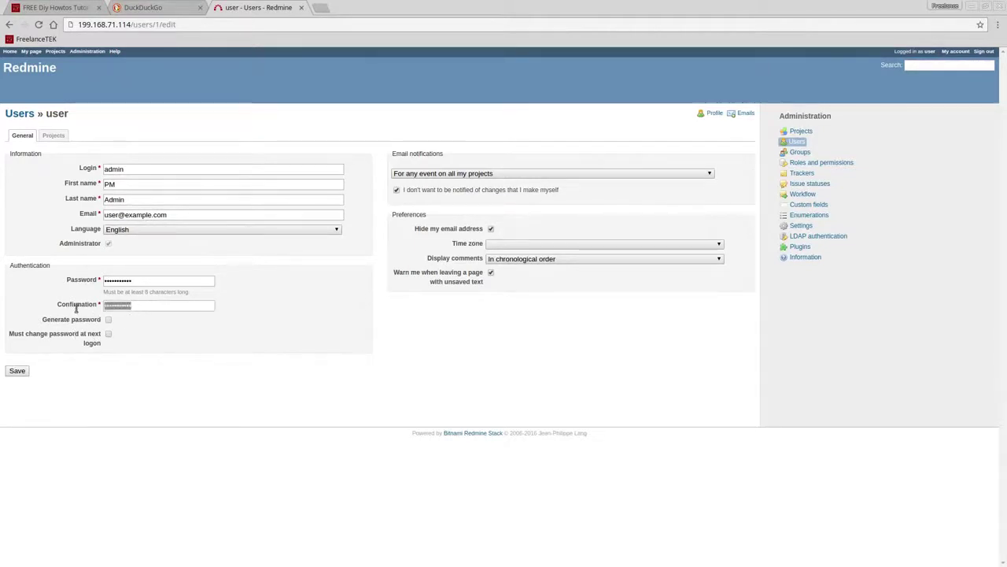
drag(128, 281, 104, 281)
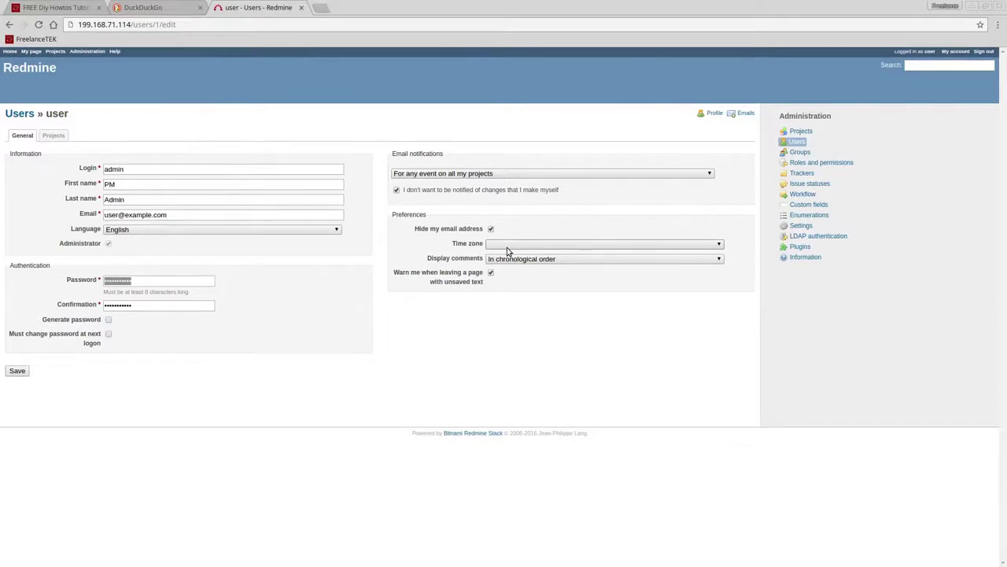
click(501, 252)
- Set the time zone to (GMT-06:00) Central Time (US & Canada) and save
click(499, 247)
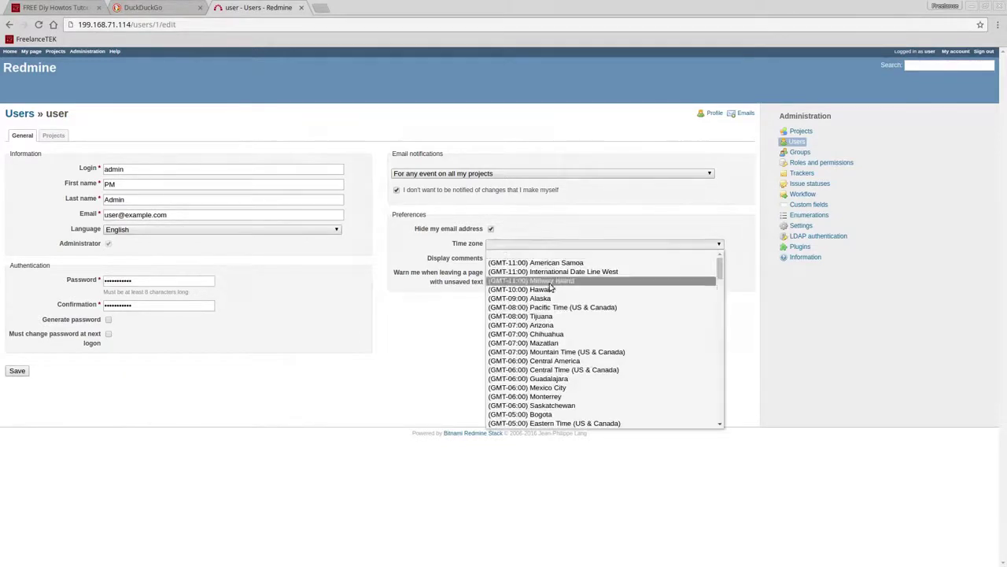
click(561, 369)
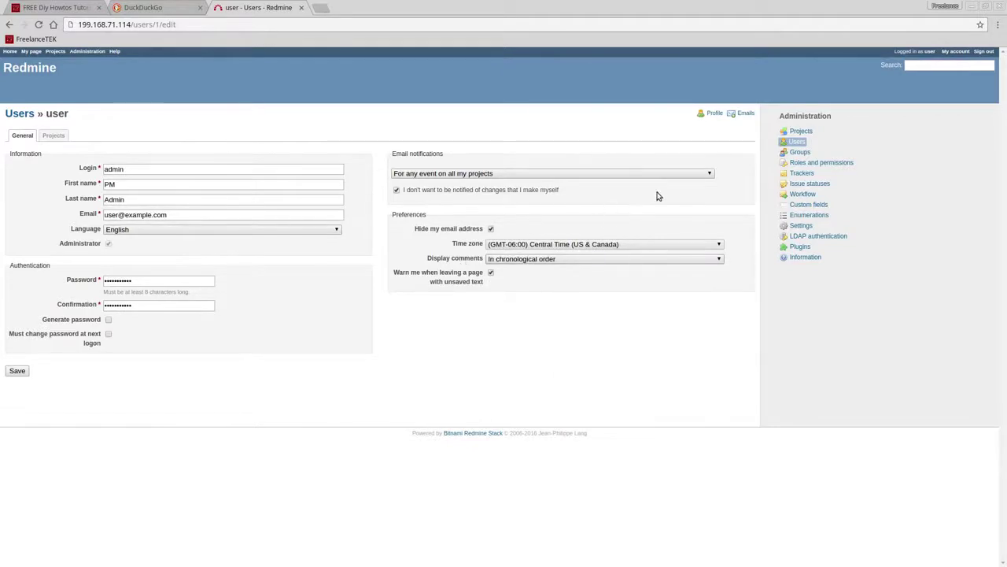
click(18, 371)
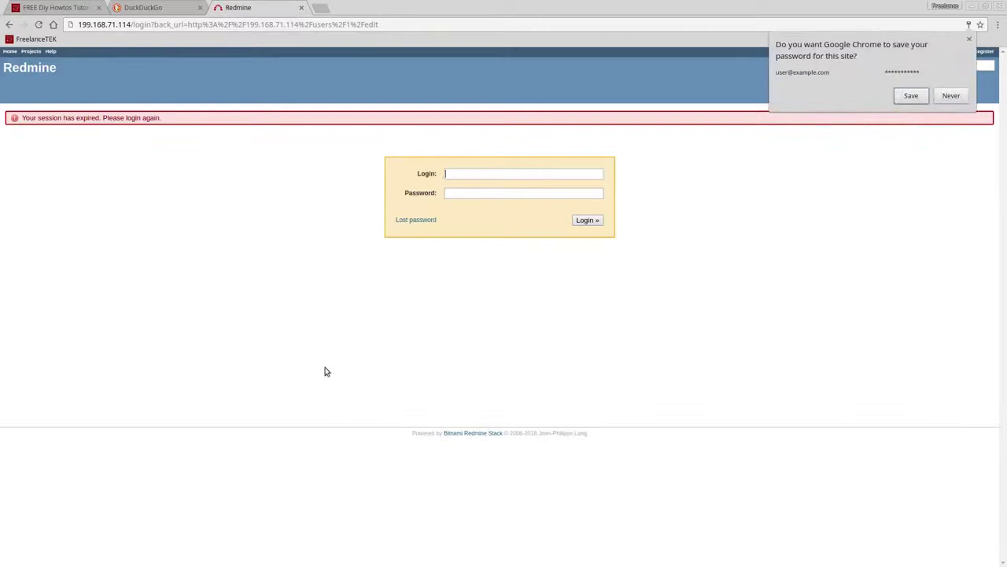
- Log back in as admin with the account password, dismissing the save-password offers
click(970, 39)
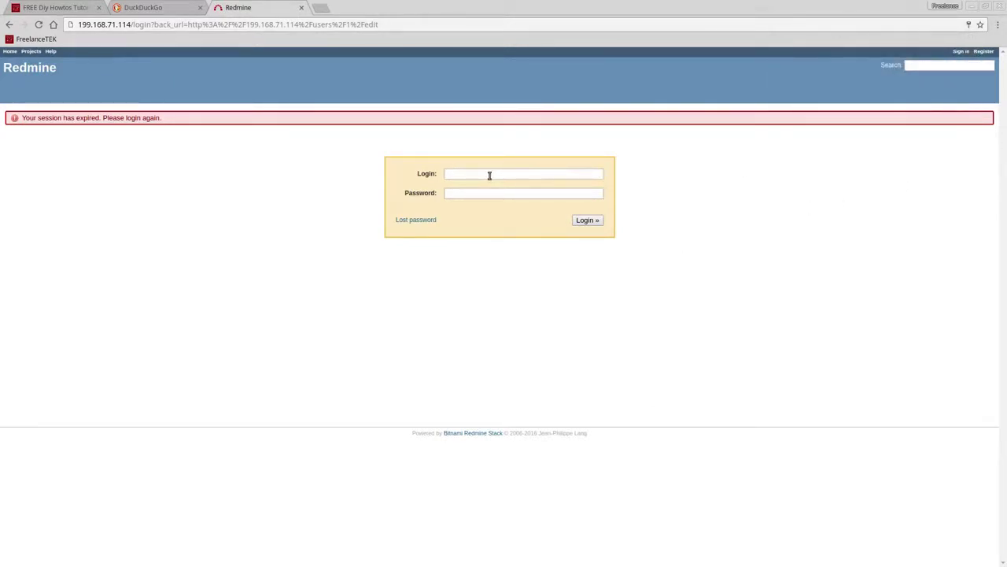
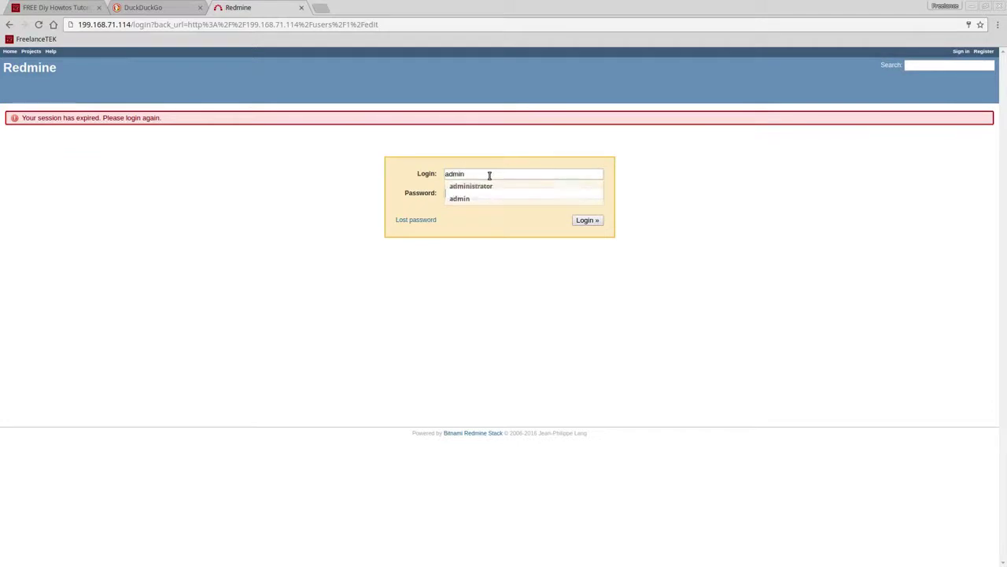
key(Tab)
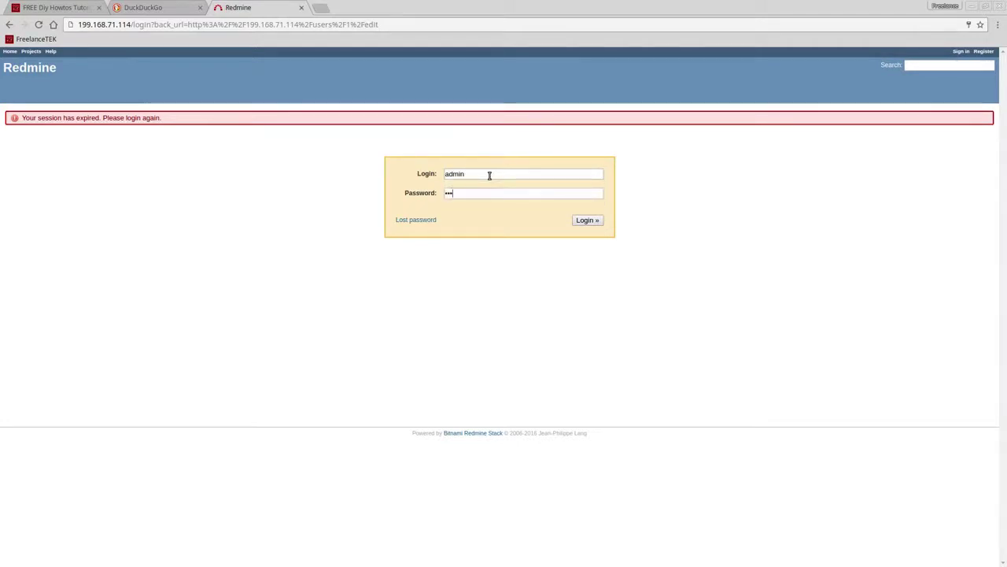
key(Return)
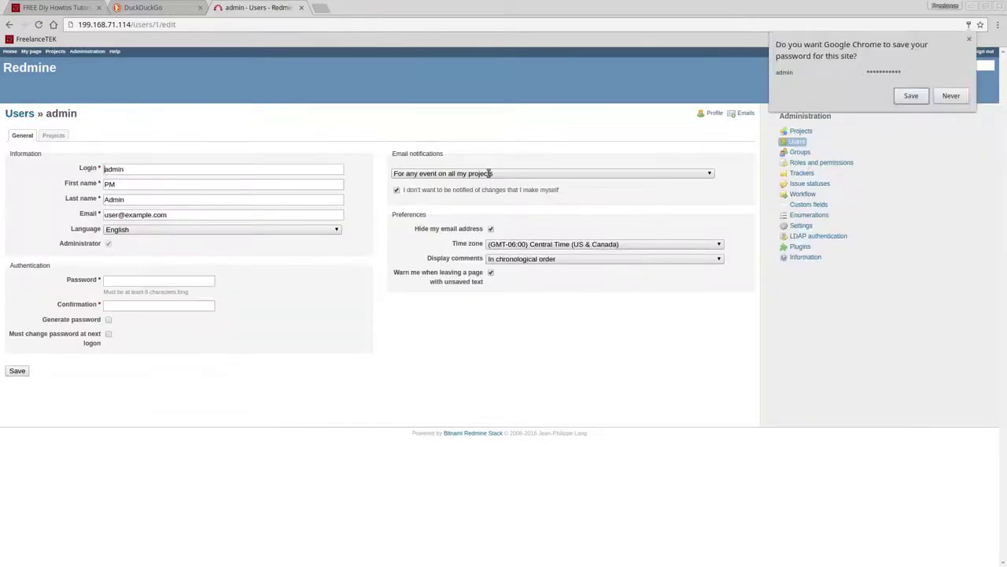
click(969, 39)
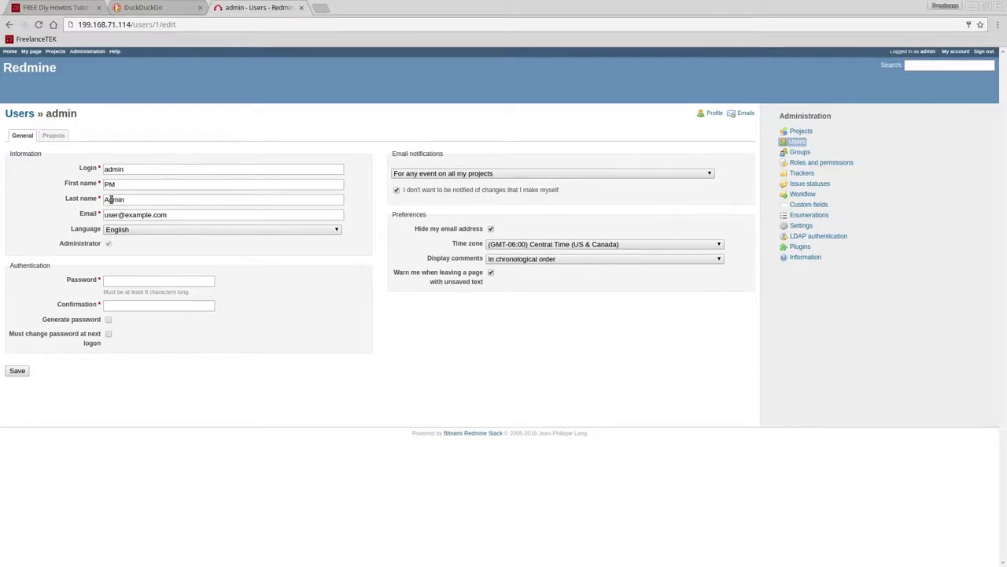
- Start a new user with login servicetech, first name 'ServiceTech 1' and its e-mail address
click(796, 142)
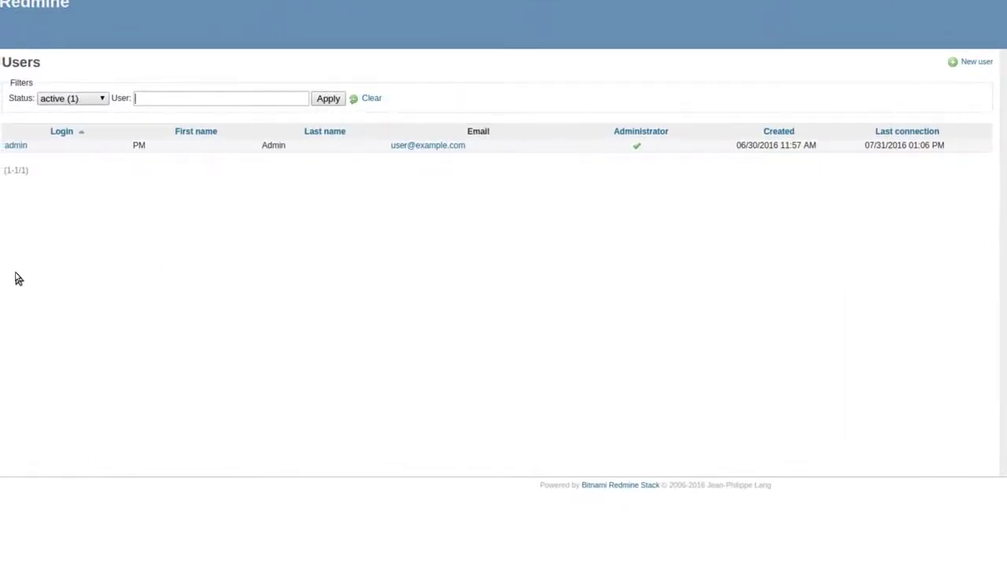
click(973, 65)
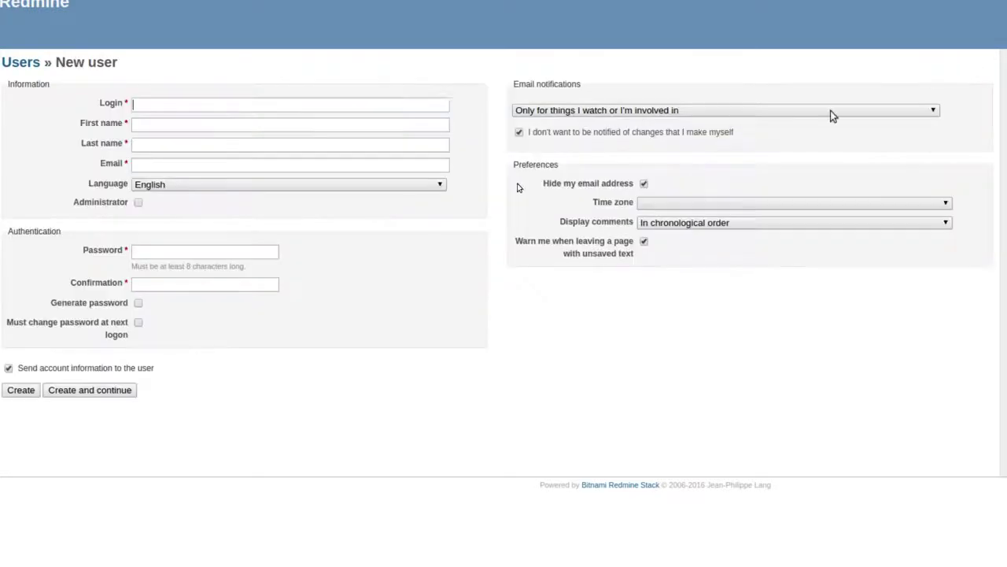
click(144, 105)
text(servicet)
key(BackSpace)
text(h1)
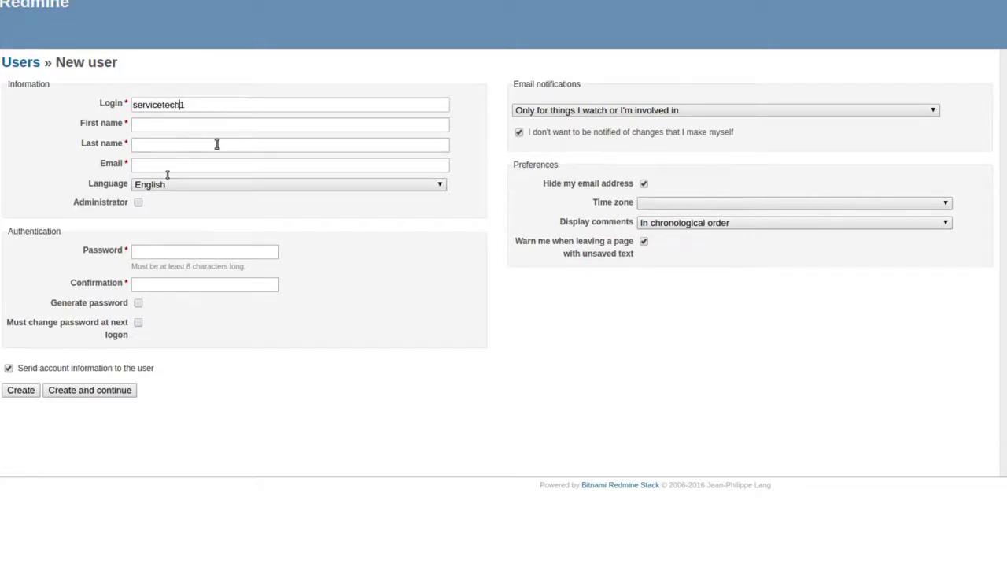
click(196, 125)
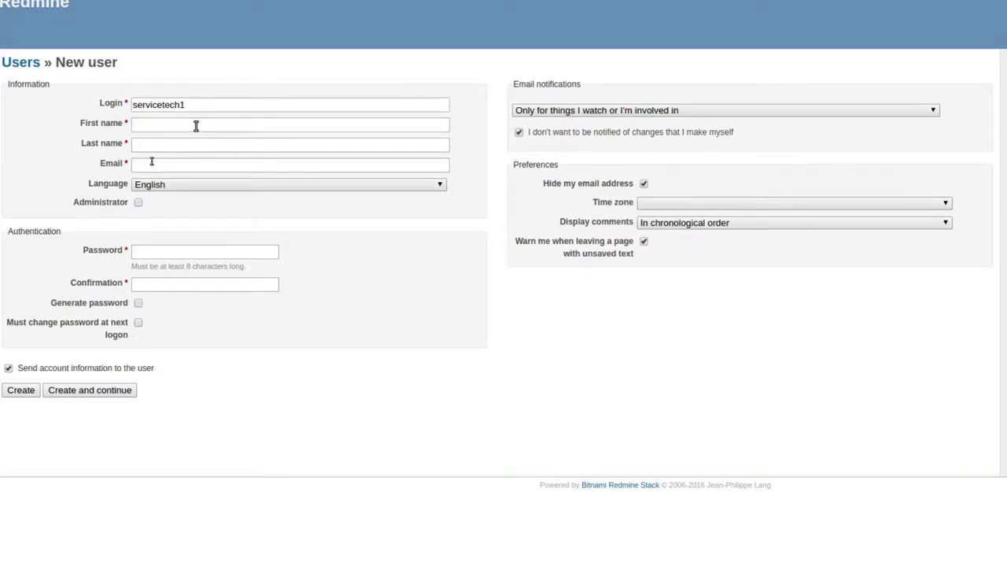
text(Service)
text(Tech 1)
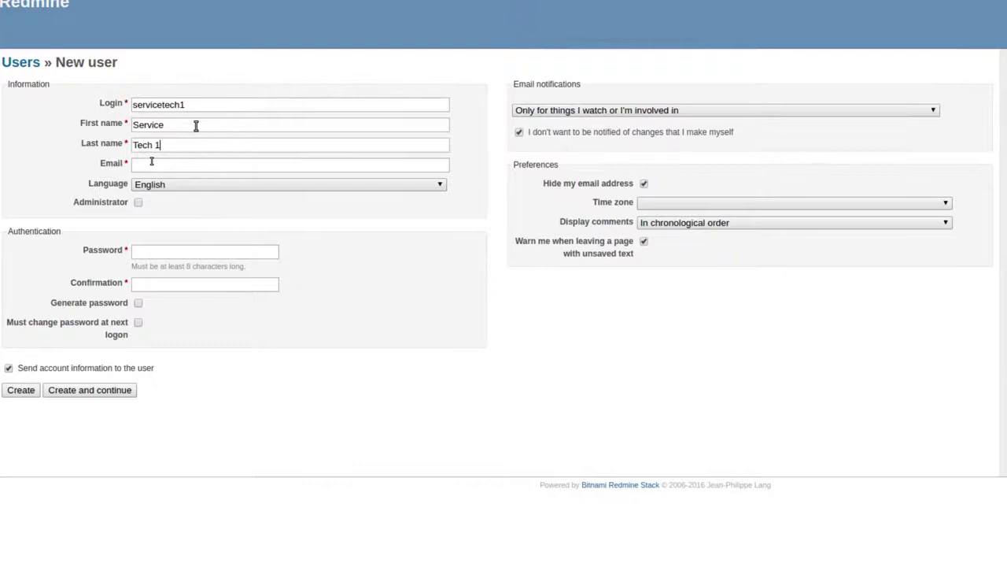
click(180, 168)
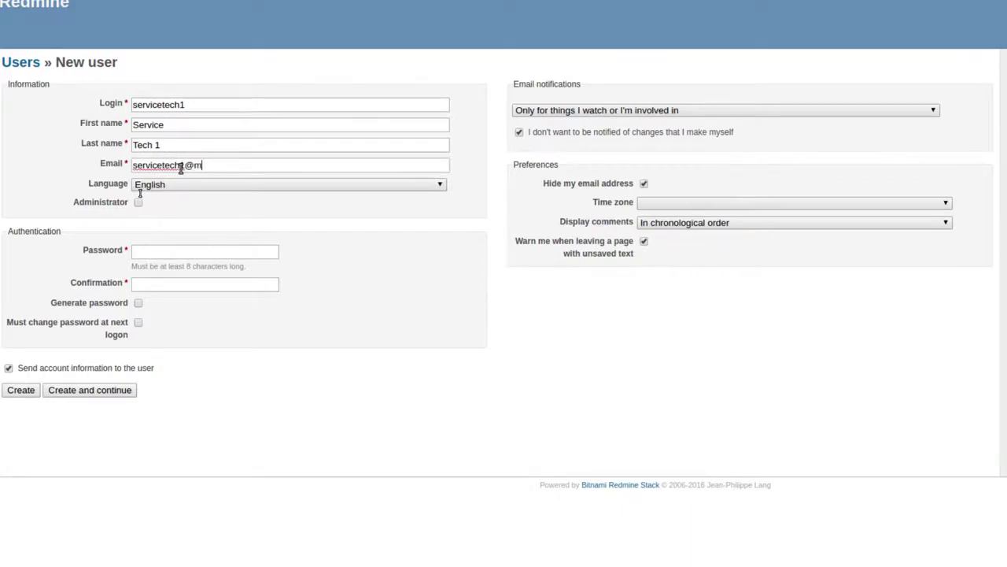
- Enter a short password confirmation and choose Central Time (US & Canada) time zone
click(149, 251)
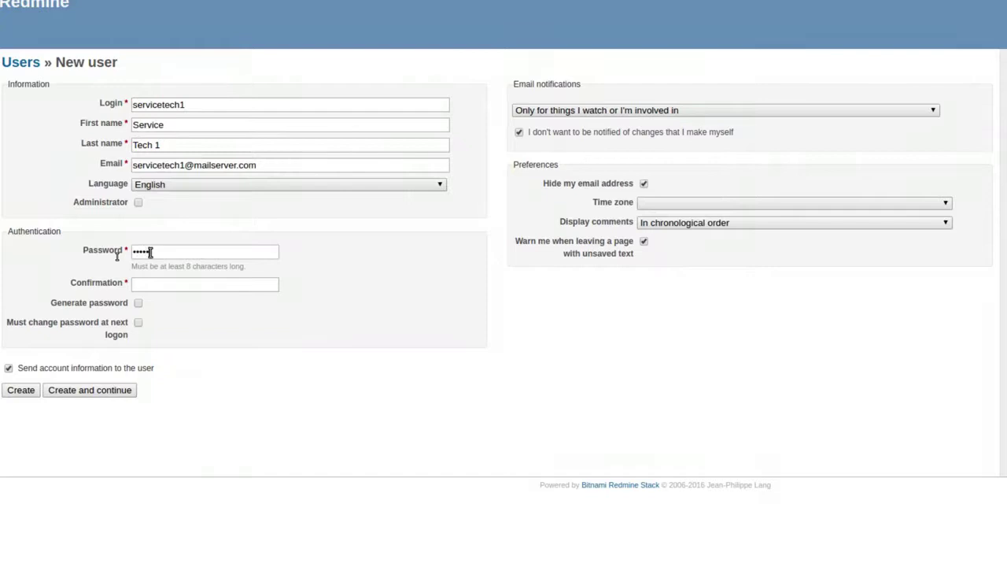
key(Tab)
text(••••••)
click(683, 204)
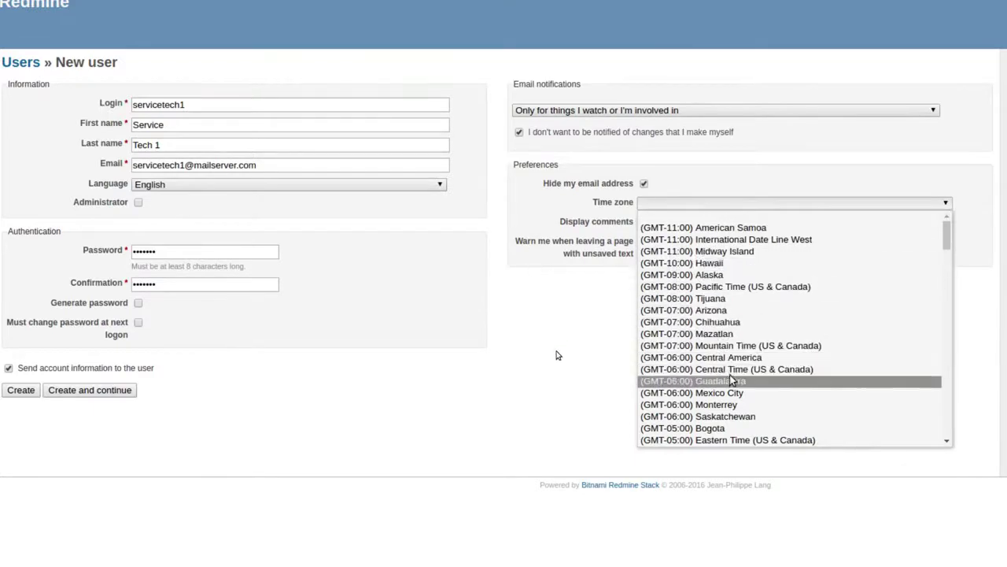
click(728, 369)
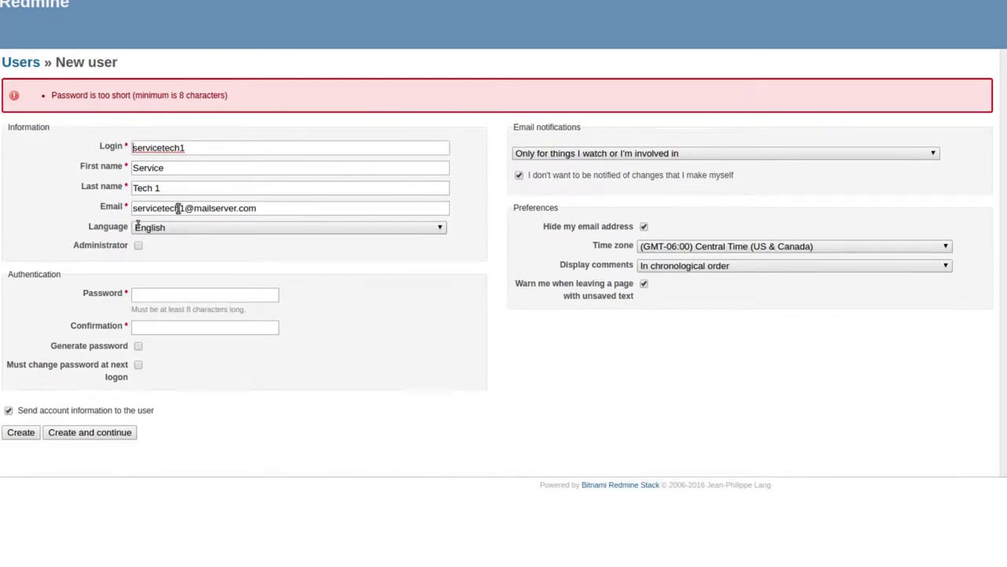
- Enter a password of at least 8 characters and create servicetech1
click(176, 292)
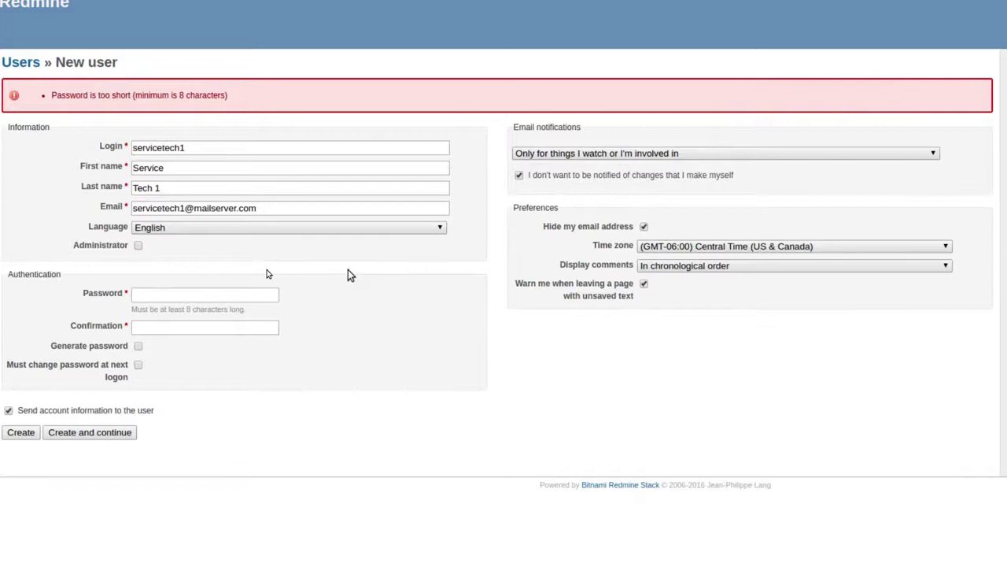
text(••••••••••••••)
click(63, 435)
click(168, 299)
text(••••••••)
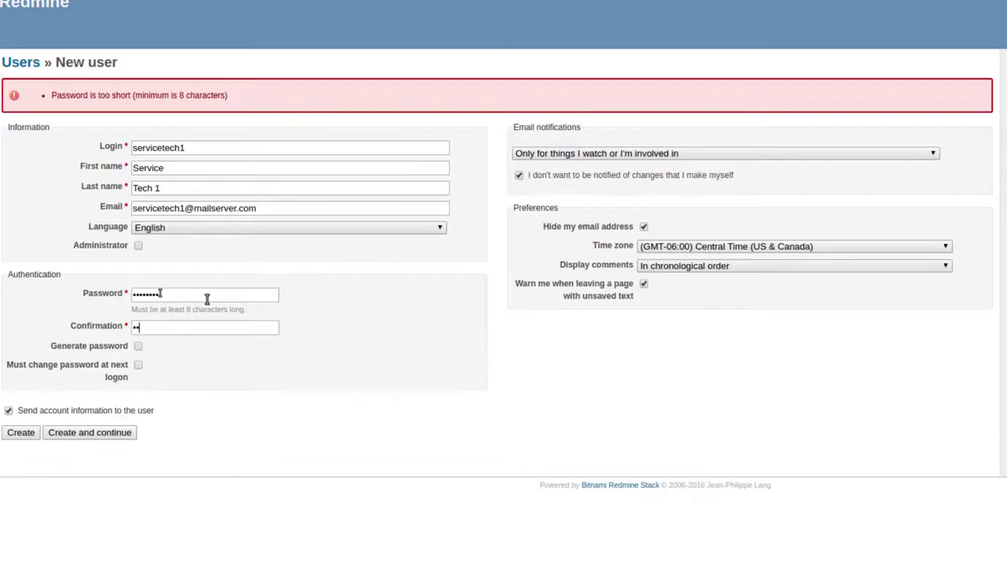
text(••••••••)
click(83, 435)
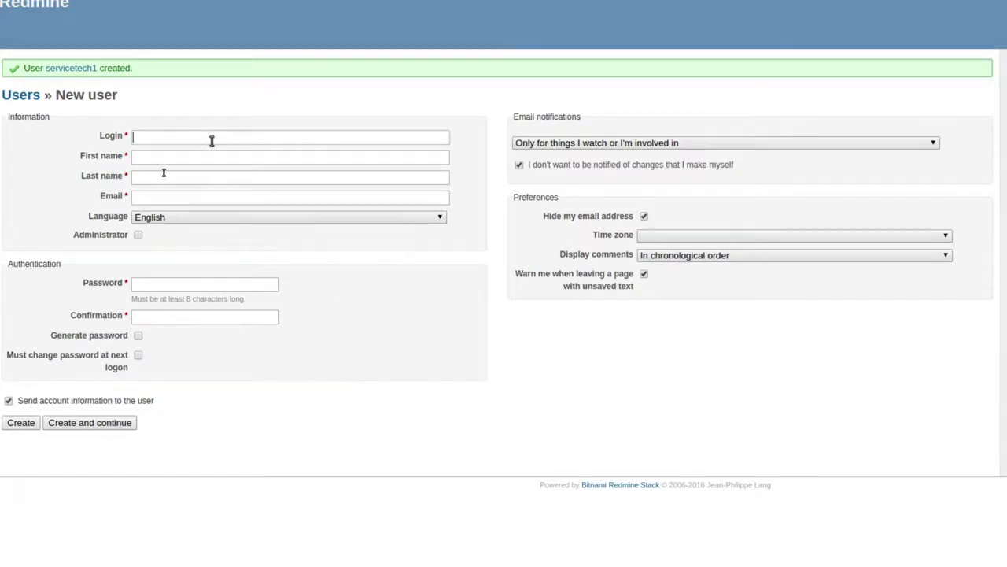
- Fill in login pmmanager, name PM Manager and the user's e-mail address
text(pmmanager)
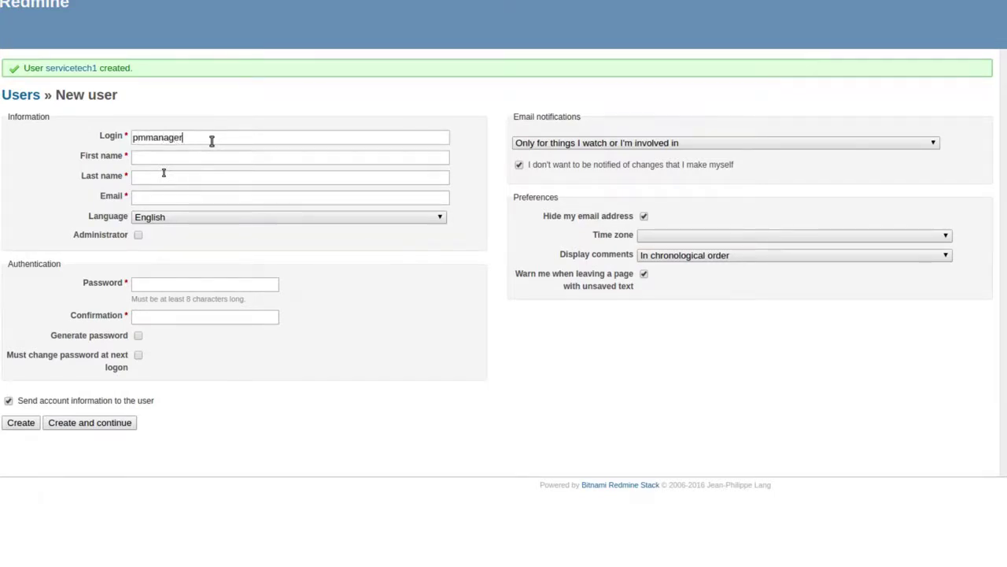
click(241, 159)
text(PM)
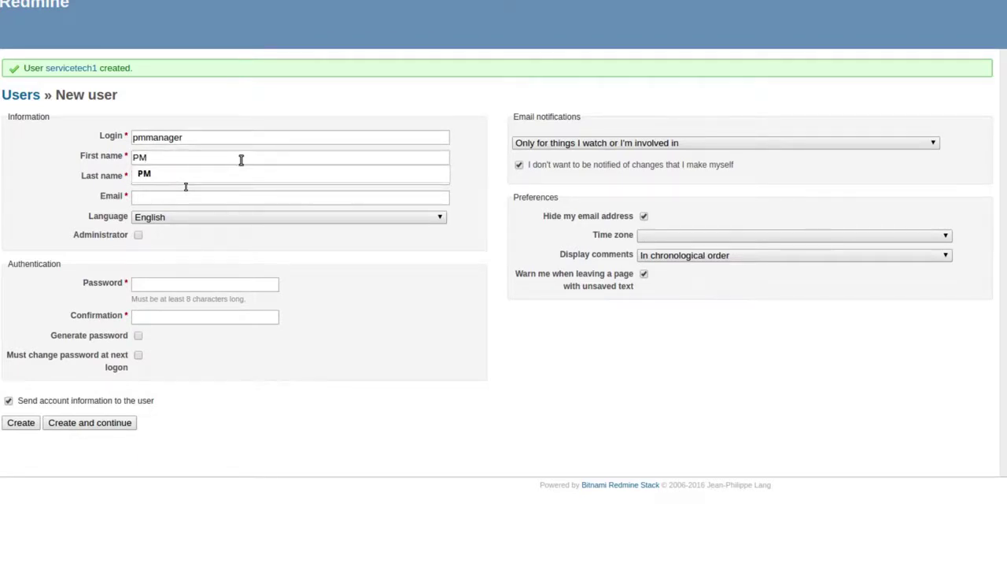
key(Tab)
text(Manager)
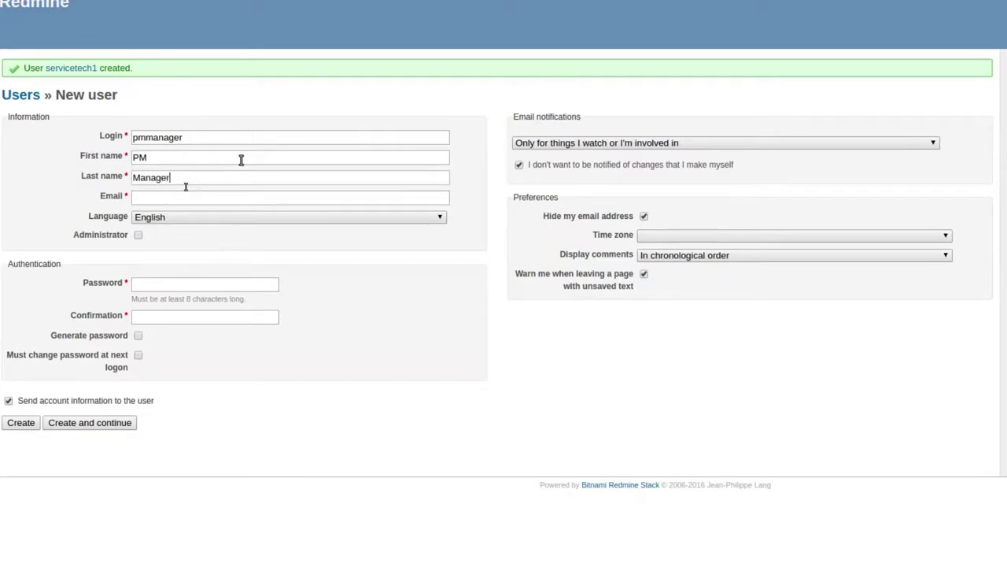
click(223, 203)
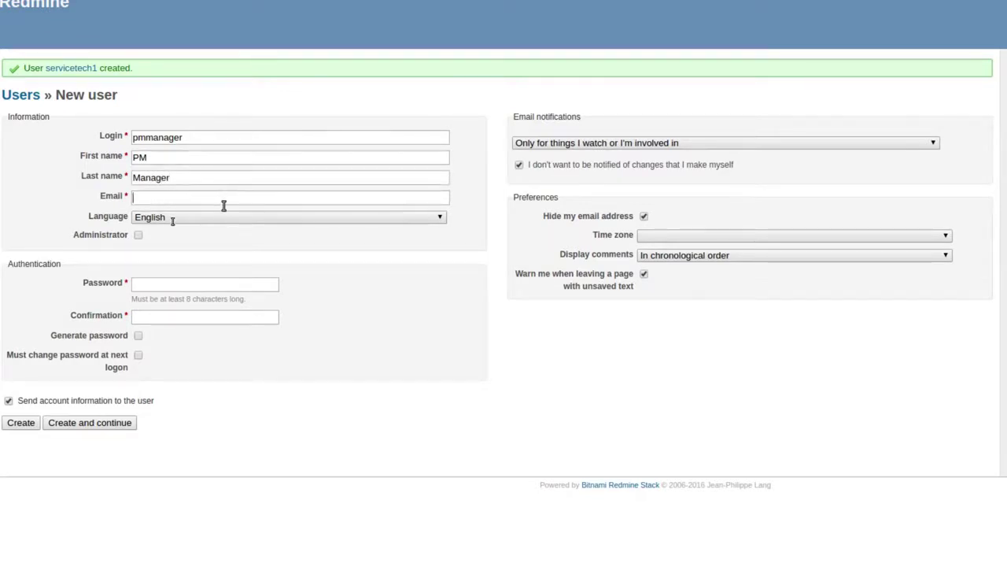
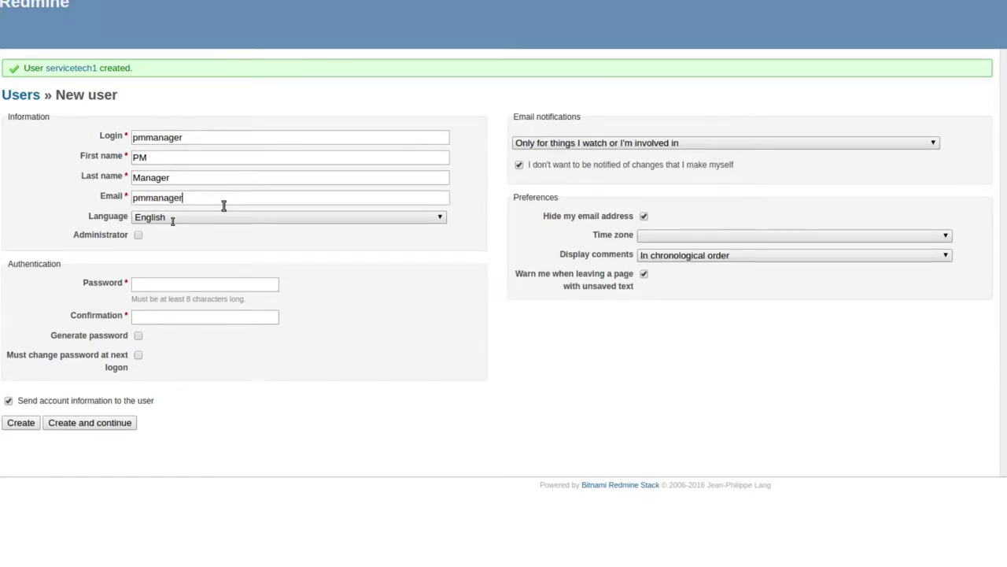
- Grant administrator rights, set the password, and create pmmanager
click(138, 234)
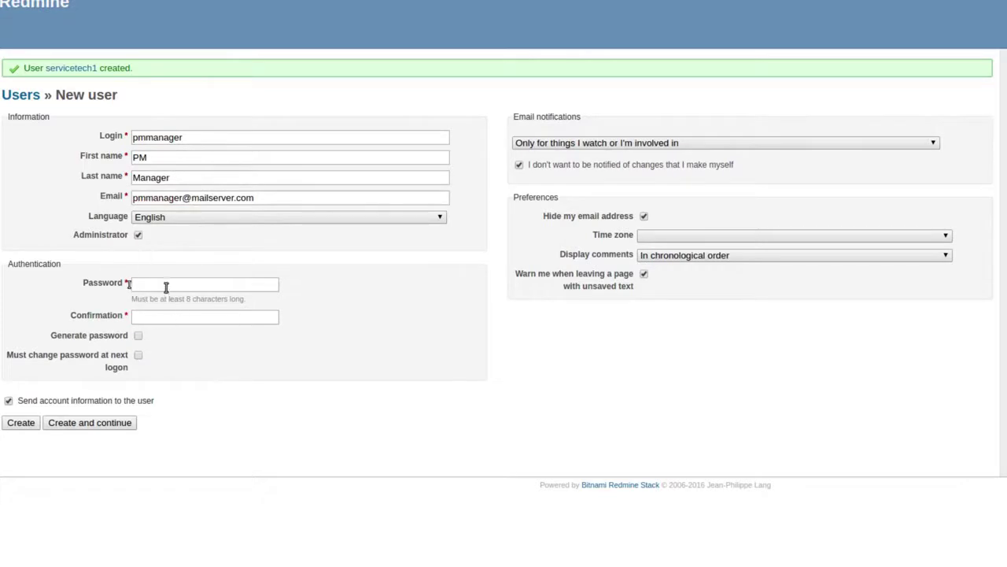
click(166, 281)
text(passwor)
key(BackSpace)
key(BackSpace)
key(BackSpace)
key(BackSpace)
key(BackSpace)
key(BackSpace)
key(BackSpace)
text(word)
key(BackSpace)
key(BackSpace)
key(BackSpace)
key(BackSpace)
key(BackSpace)
key(BackSpace)
key(BackSpace)
key(BackSpace)
text(password)
key(Tab)
text(password)
click(74, 422)
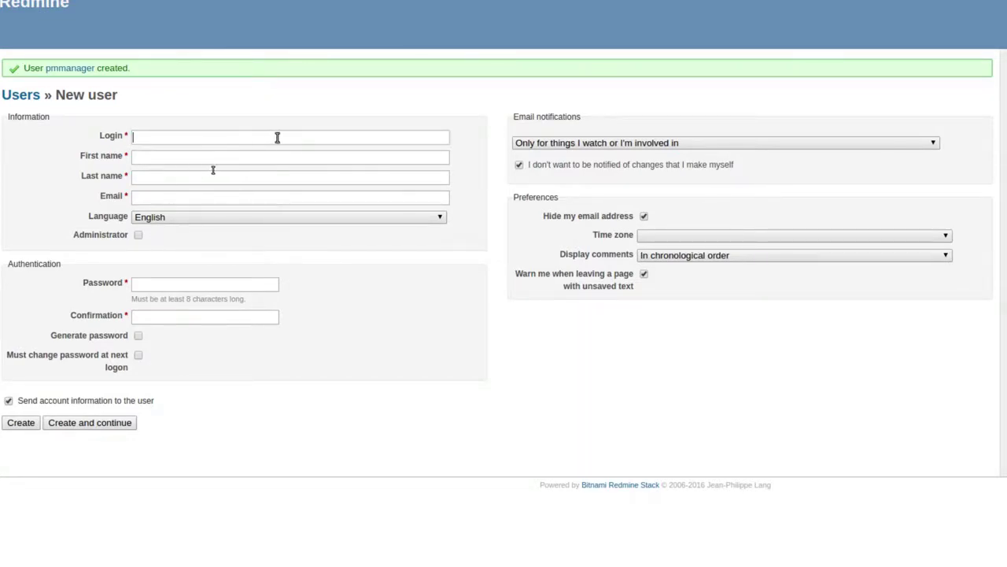
- Enter the login servicetech2, reusing the earlier login suggestion
text(serve)
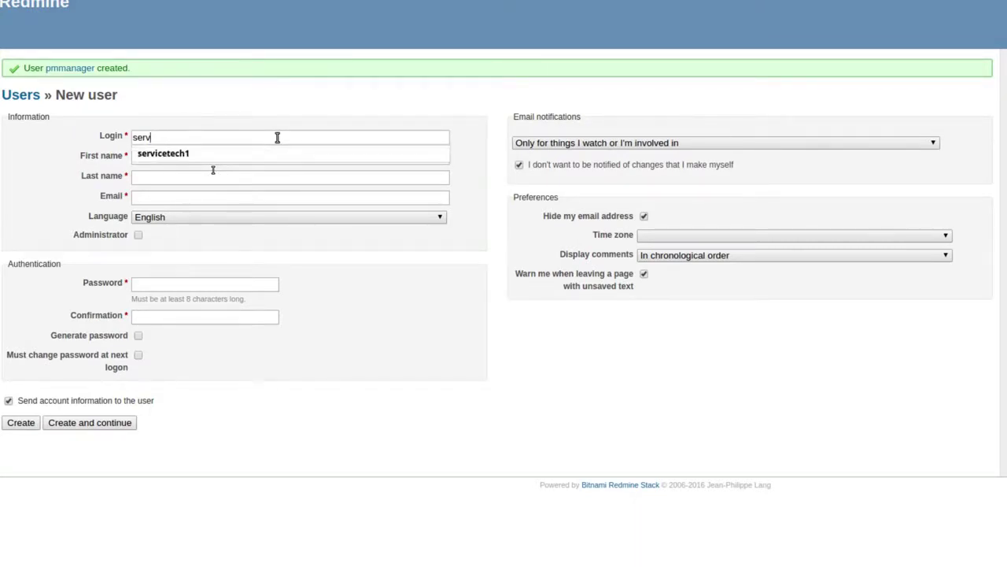
key(Down)
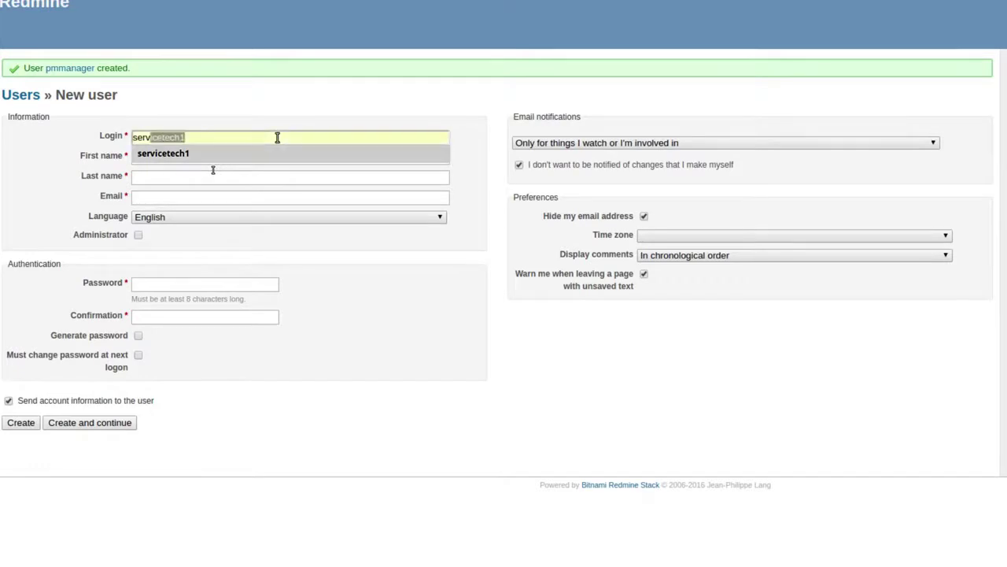
key(Return)
key(BackSpace)
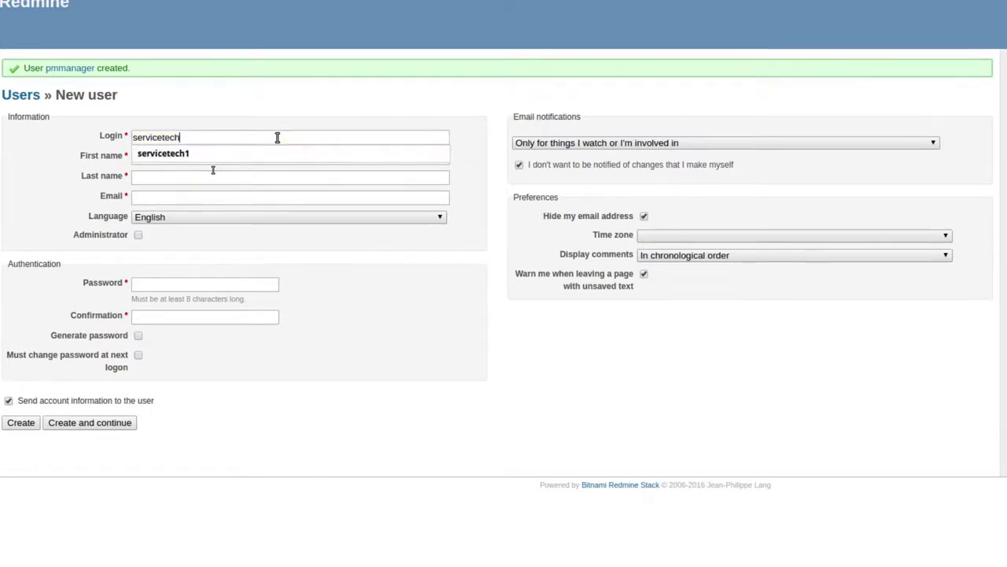
text(2)
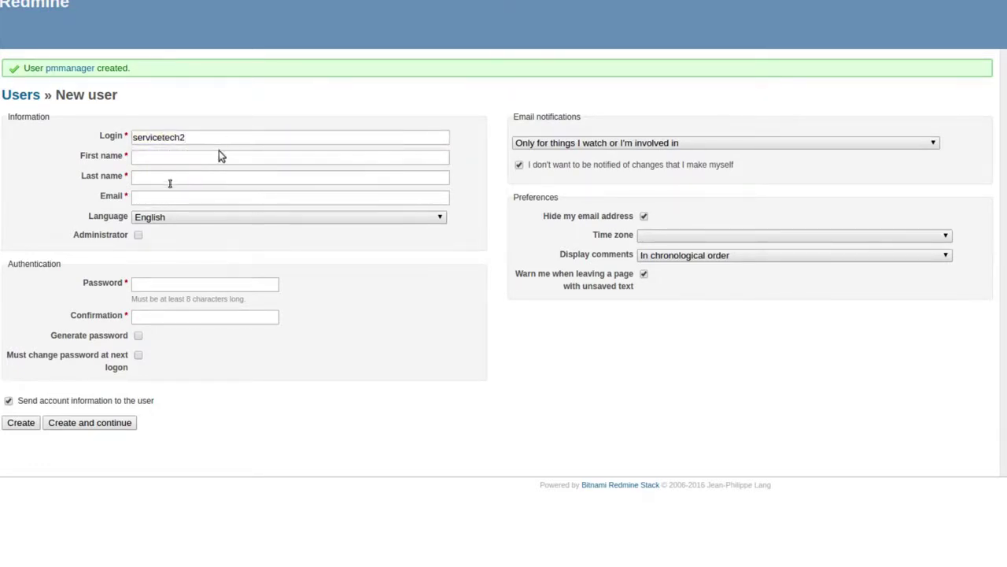
- Set the name to Service Tech 2 and adapt the suggested e-mail to servicetech2's
click(220, 157)
text(Serv)
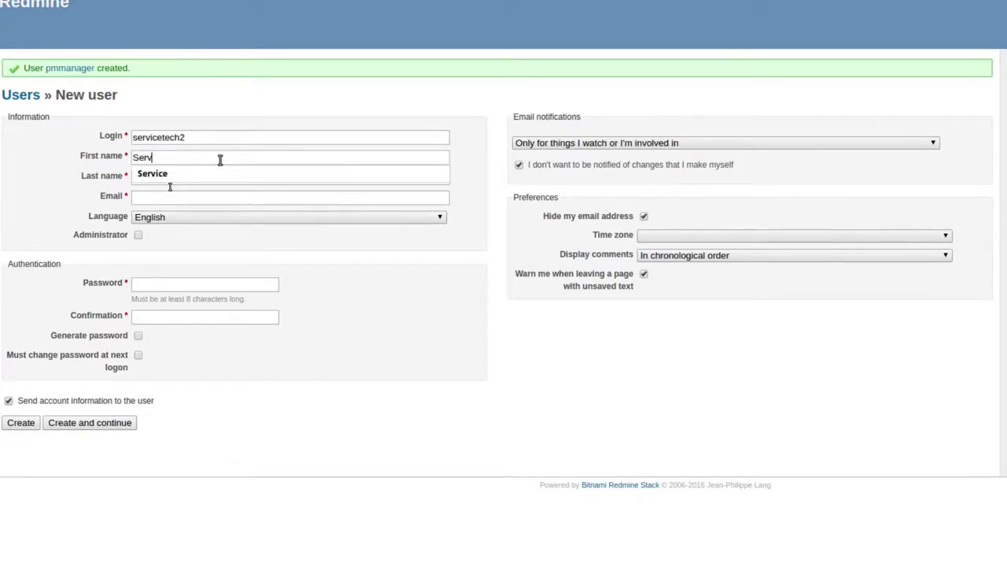
text(ice)
key(Tab)
text(Te)
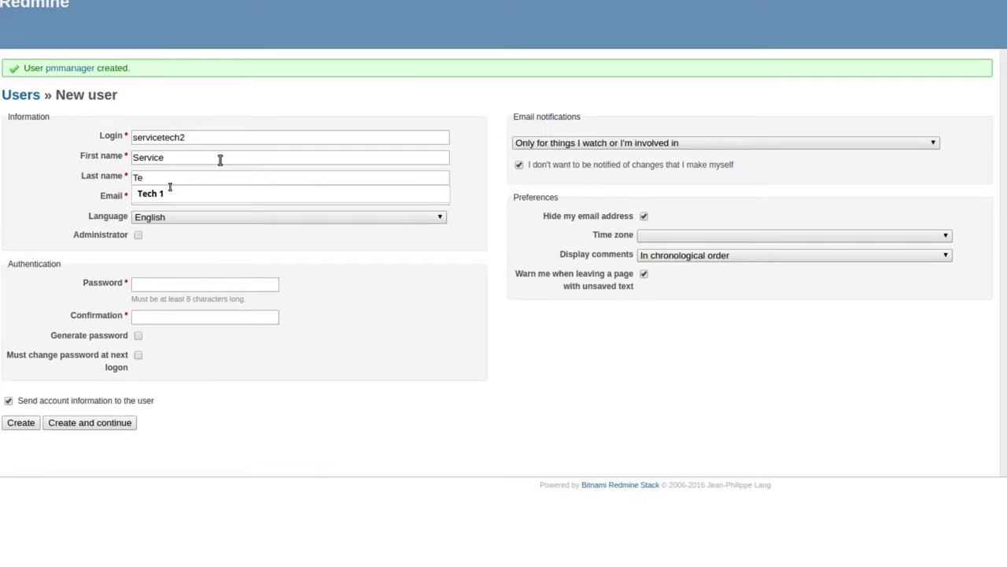
text(ch 2)
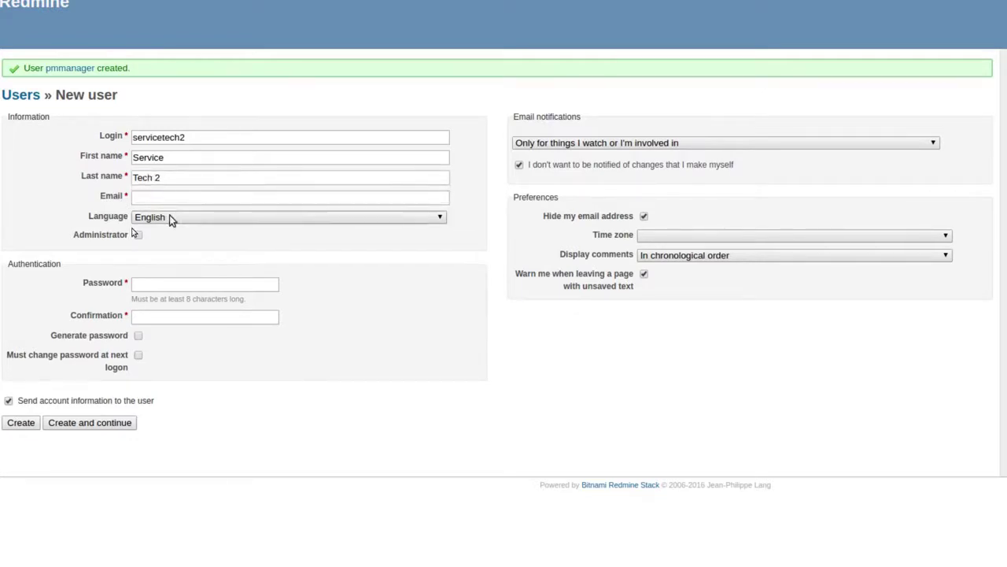
click(174, 198)
text(ser)
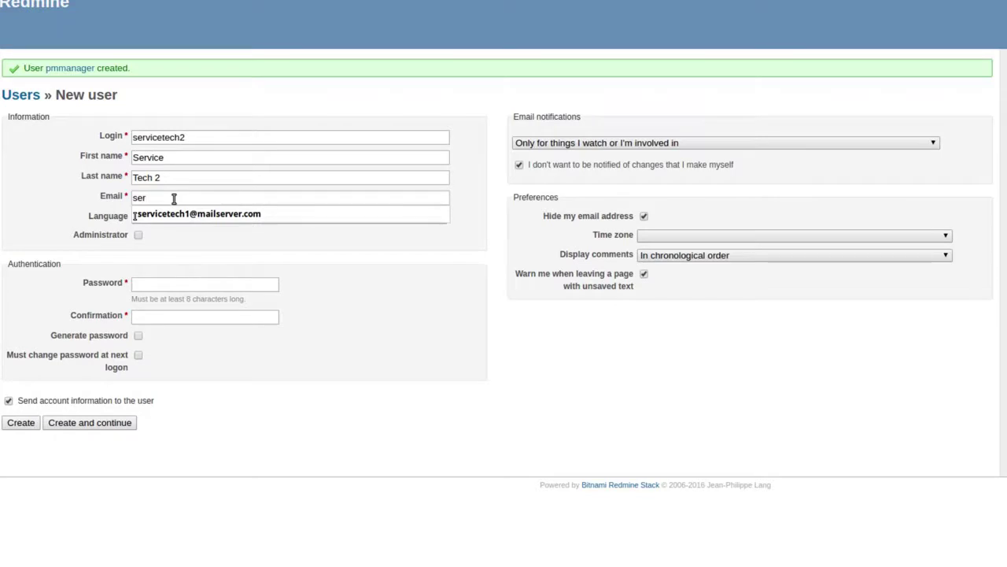
click(184, 216)
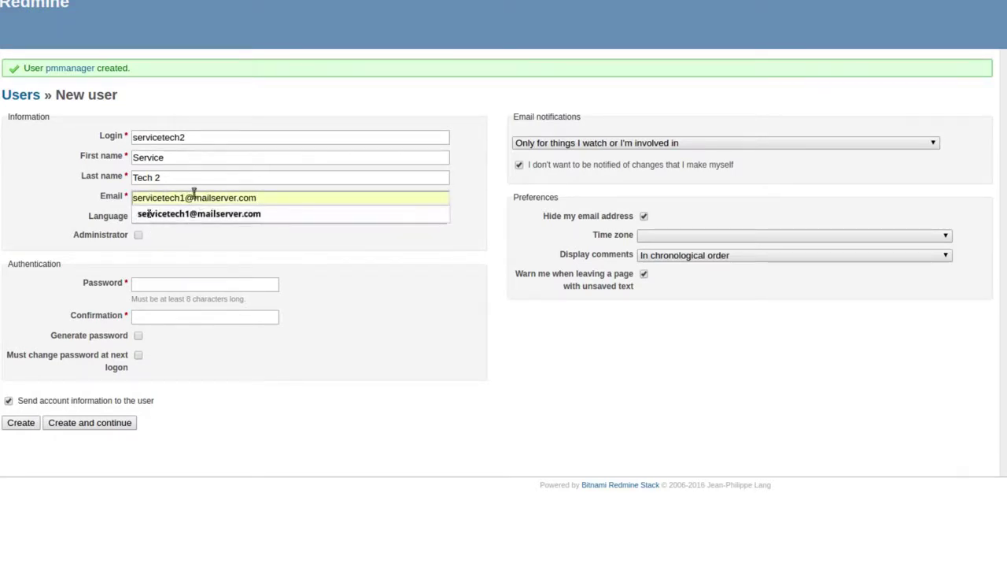
click(184, 197)
key(BackSpace)
text(2)
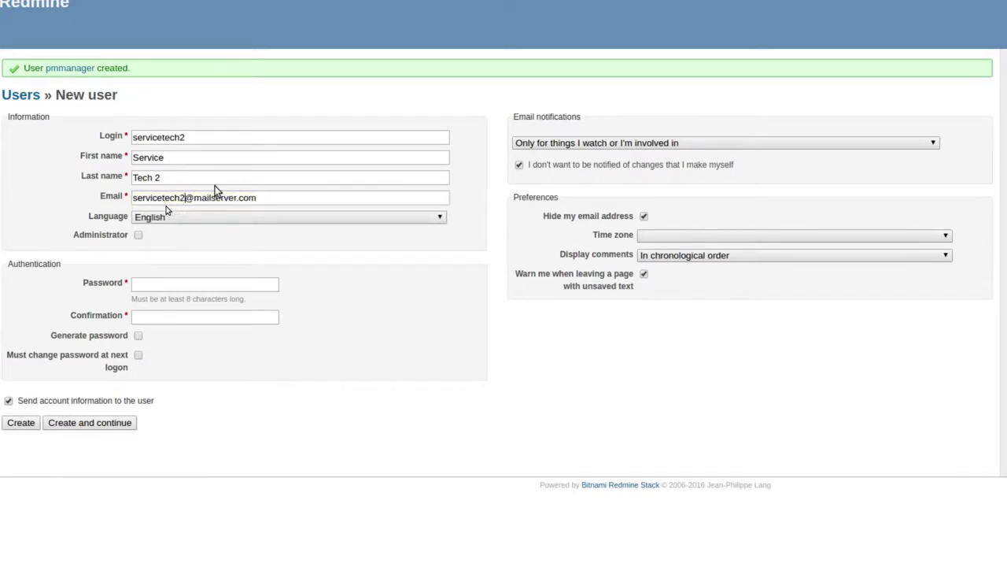
- Type the password and confirmation, then create servicetech2
click(264, 283)
text(•••••••)
key(Tab)
text(••••)
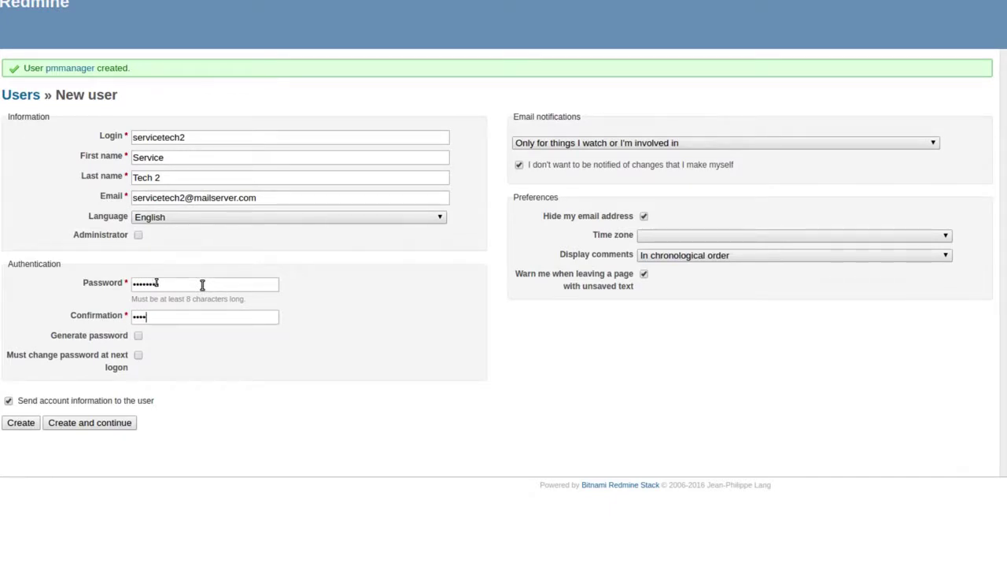
text(•••)
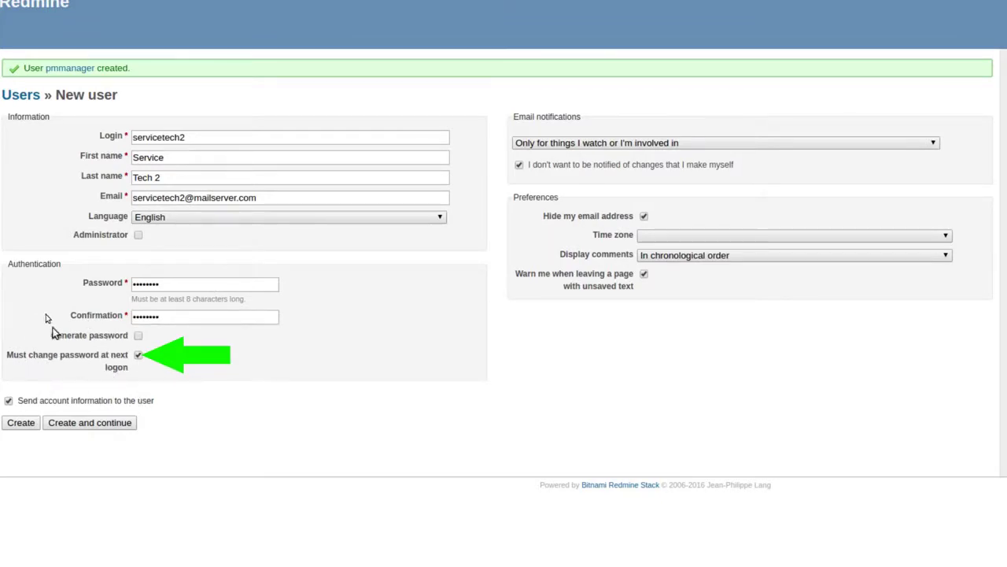
click(79, 426)
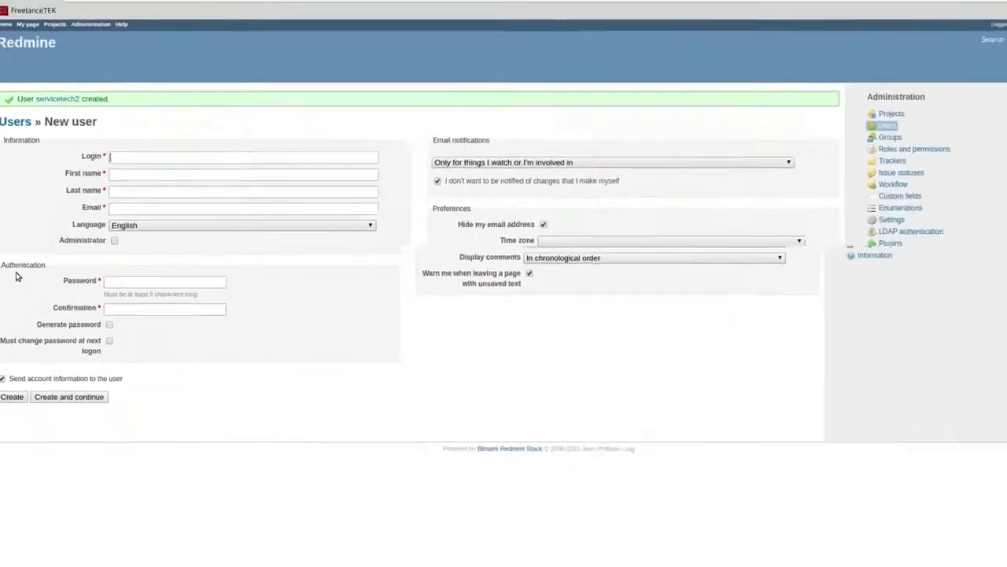
- Sign out as administrator and log in as servicetech2 with its initial password
text(lllllllll)
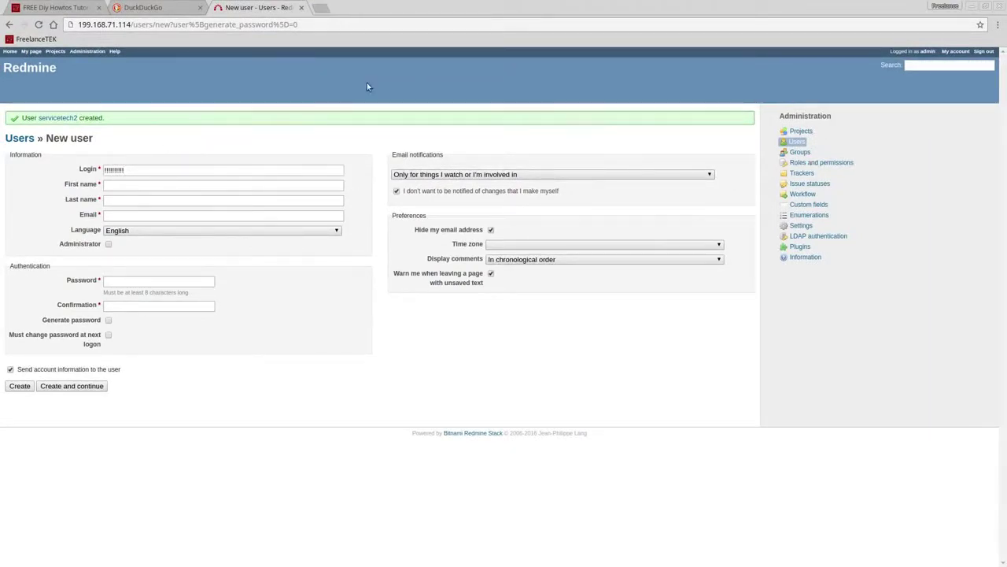
click(983, 52)
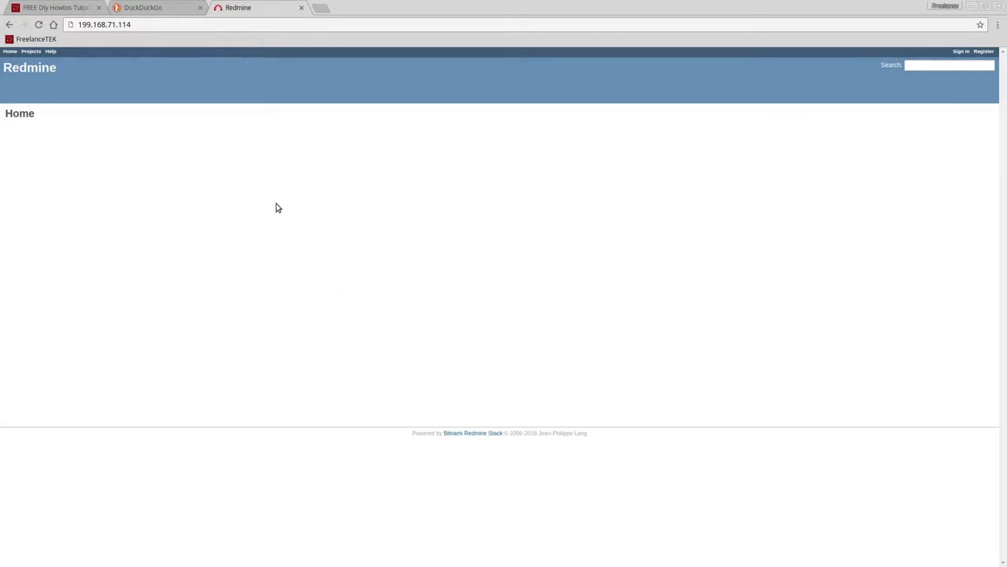
click(962, 50)
click(459, 155)
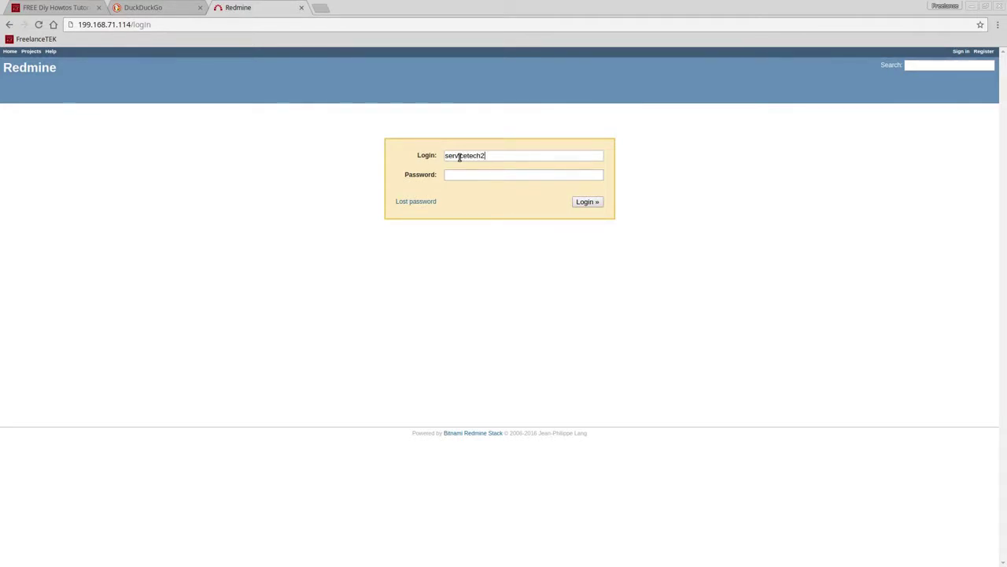
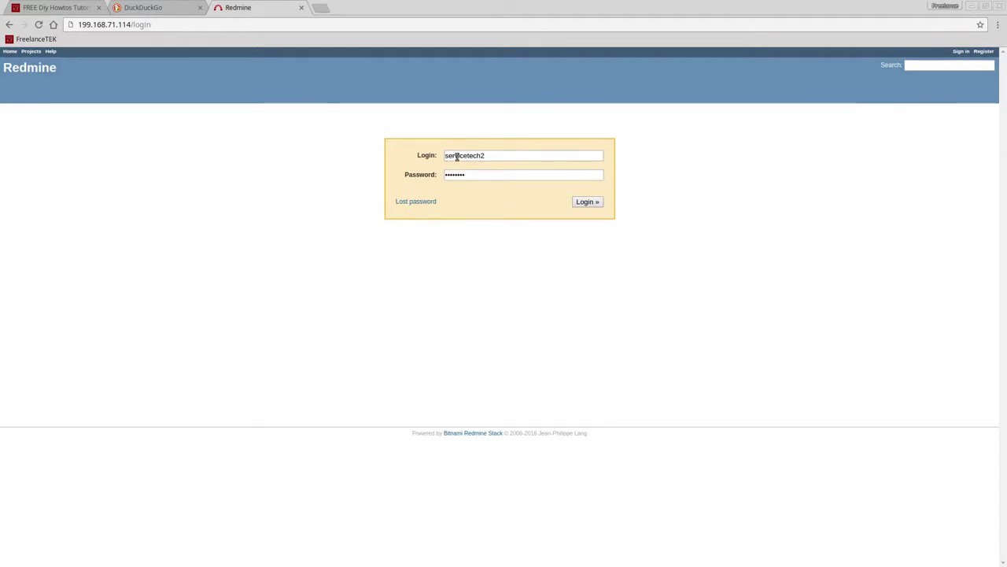
click(590, 202)
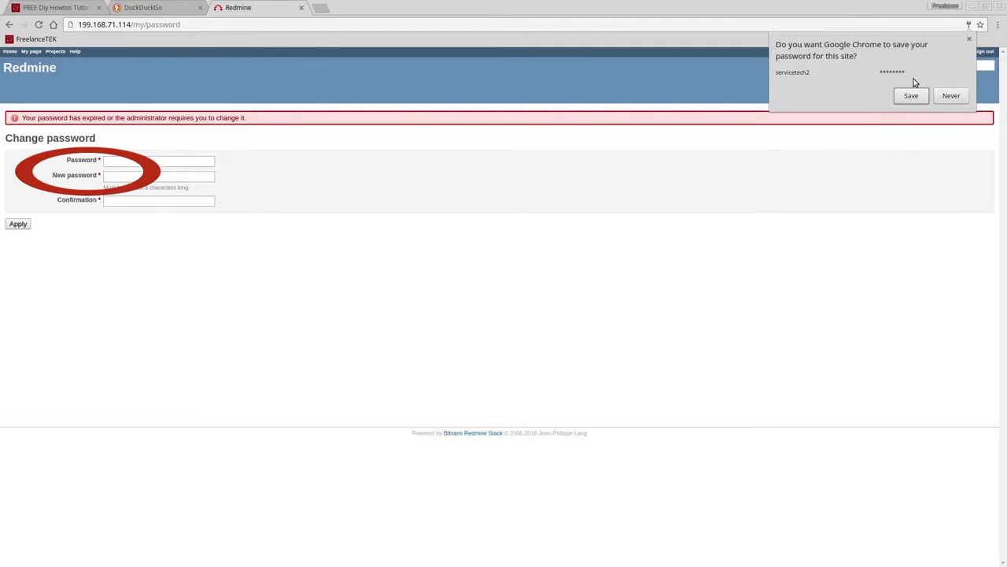
- Dismiss Chrome's save-password offer and replace servicetech2's current password with a new, confirmed one
click(969, 39)
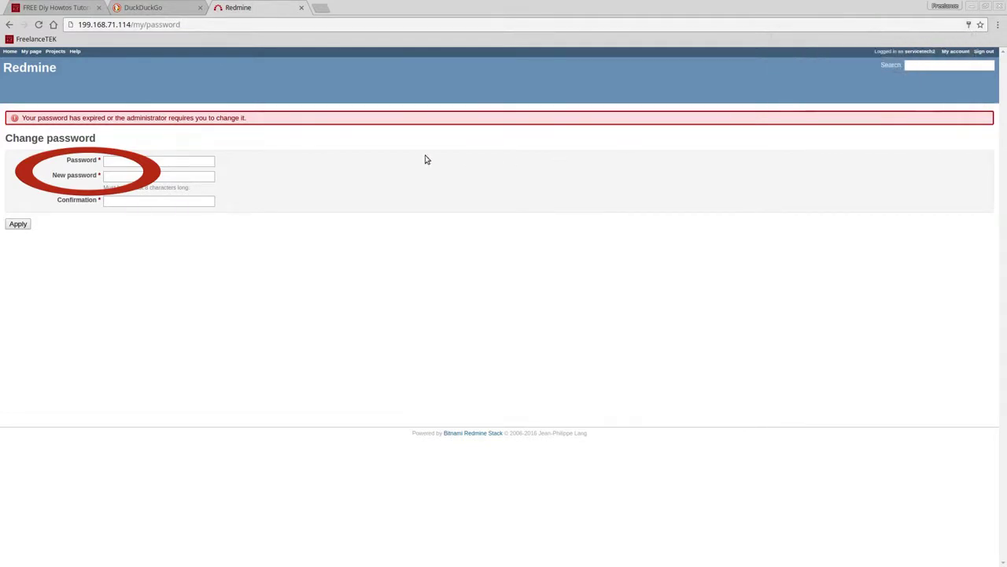
click(142, 160)
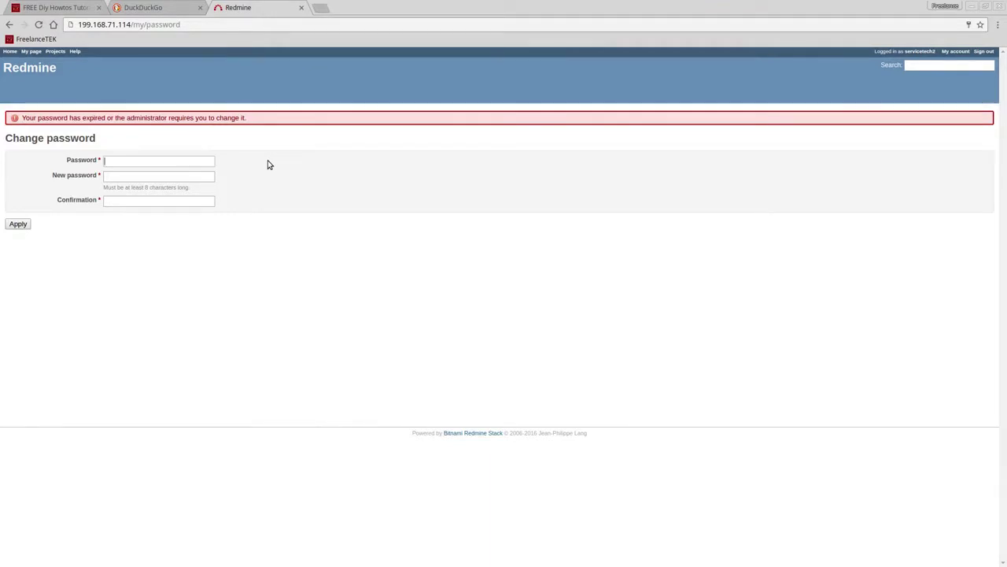
text(••••••••)
key(BackSpace)
key(BackSpace)
key(BackSpace)
key(BackSpace)
key(BackSpace)
key(BackSpace)
text(••)
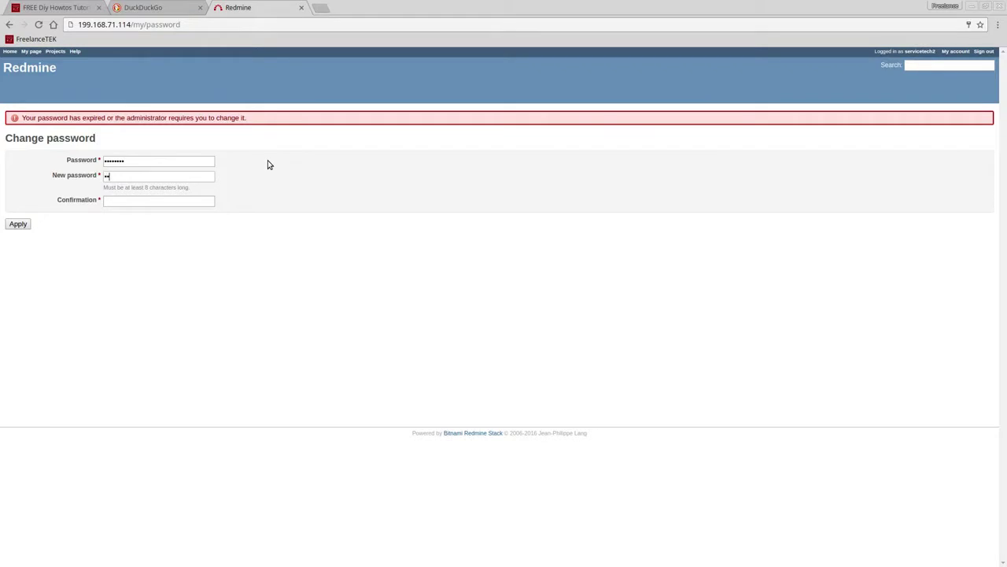
text(••••••••••••••)
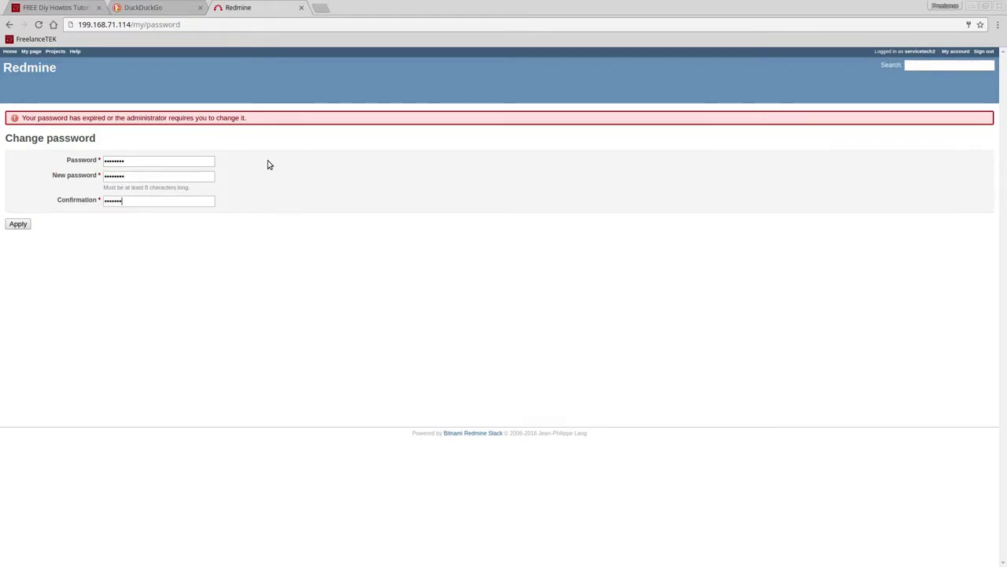
click(18, 223)
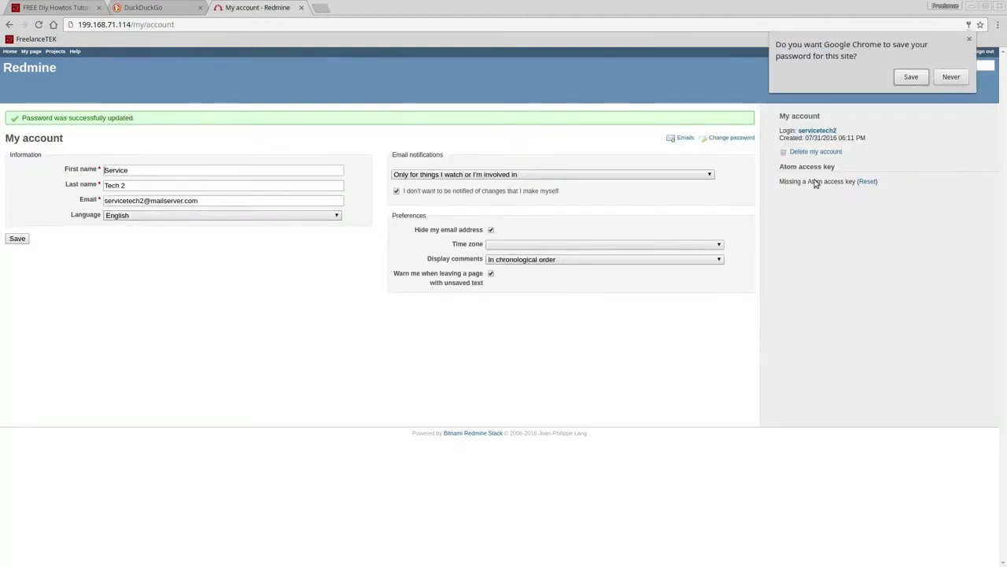
- Close Chrome's save-password prompt and sign servicetech2 out of Redmine
click(969, 40)
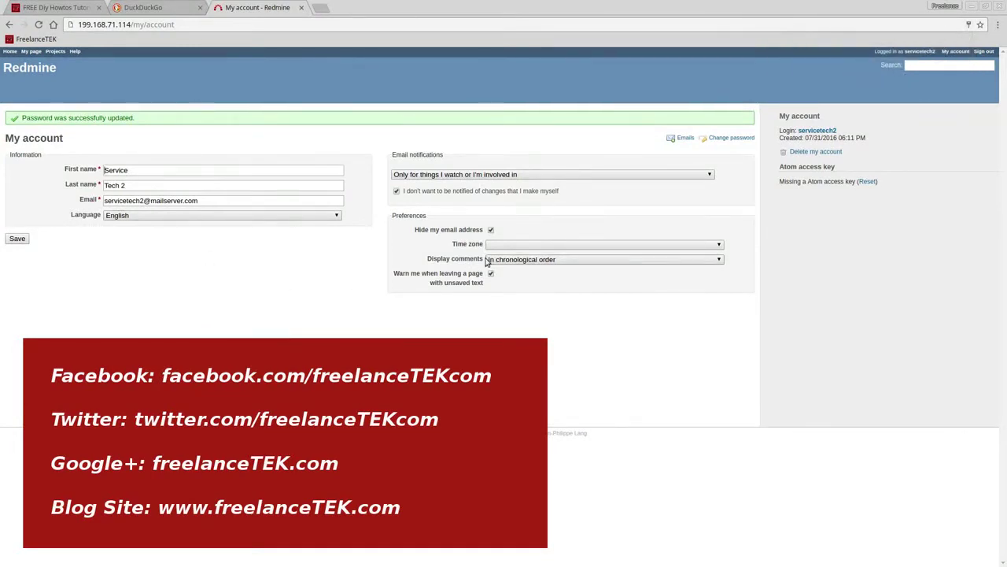
click(984, 51)
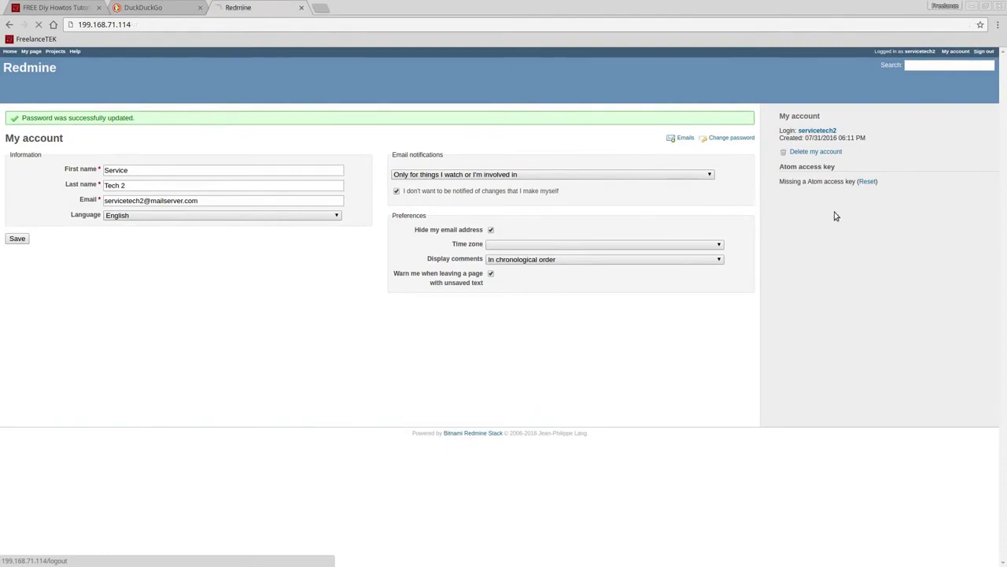